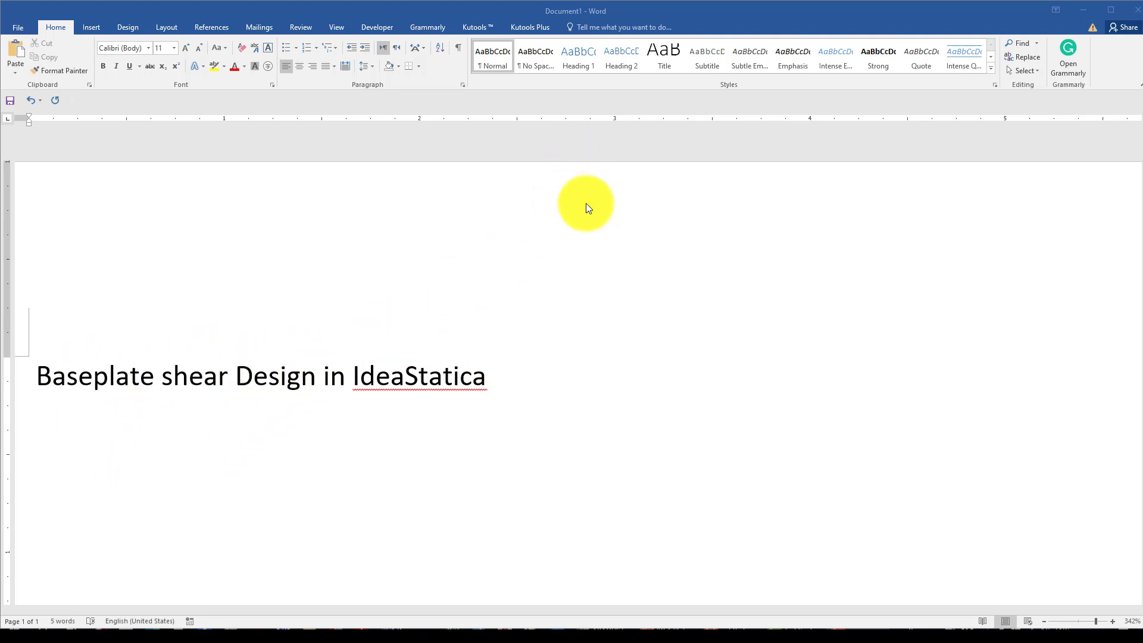
Step: Create a new column base-plate project with the shear connection design, named 'Shear-Connection'
{"action": "left_click", "coordinate": [731, 616]}
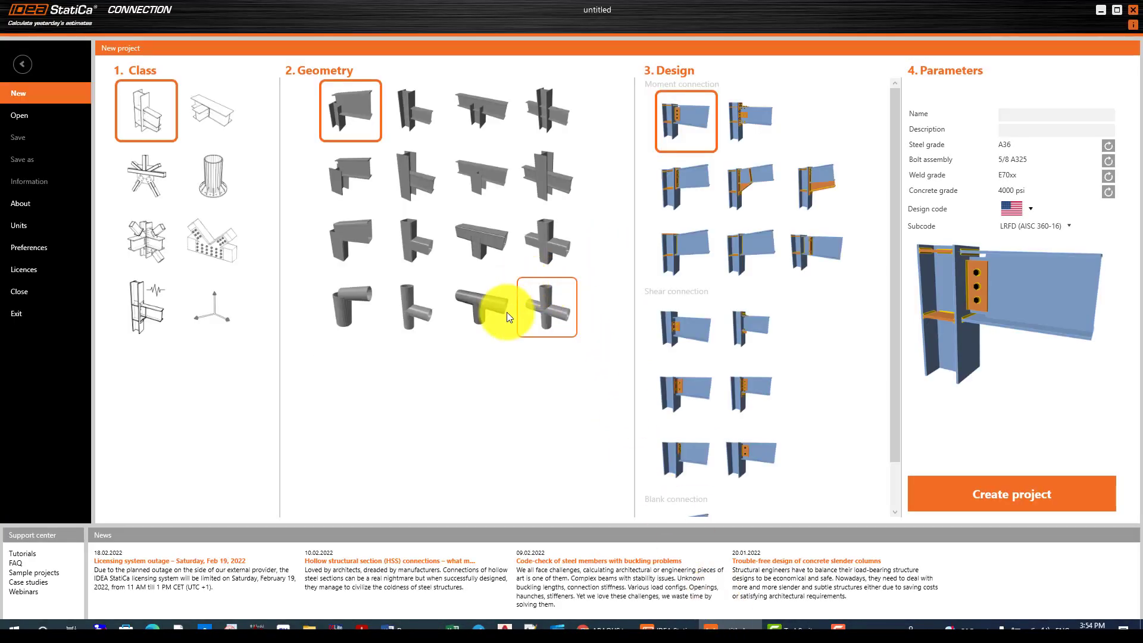
{"action": "left_click", "coordinate": [206, 178]}
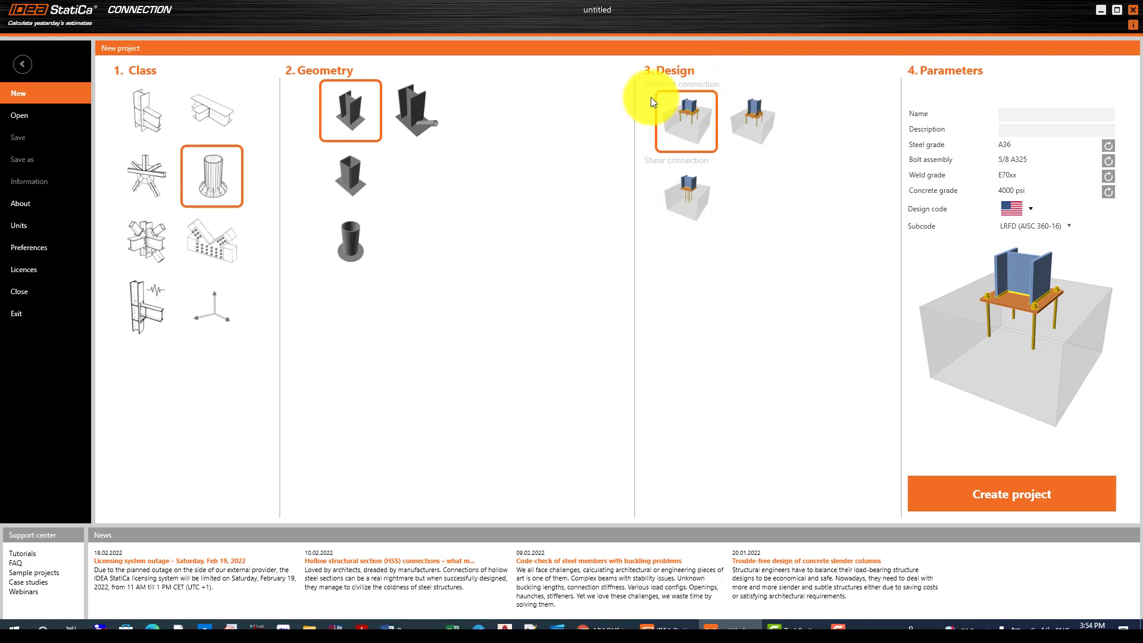
{"action": "left_click", "coordinate": [686, 202]}
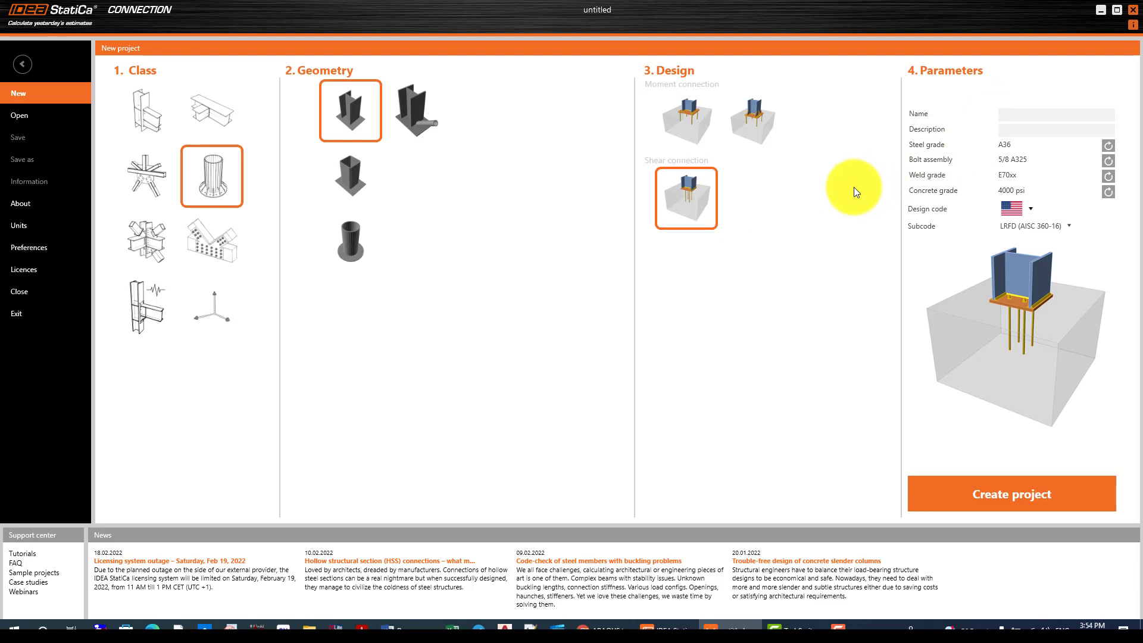
{"action": "type", "text": "Shear-Connection"}
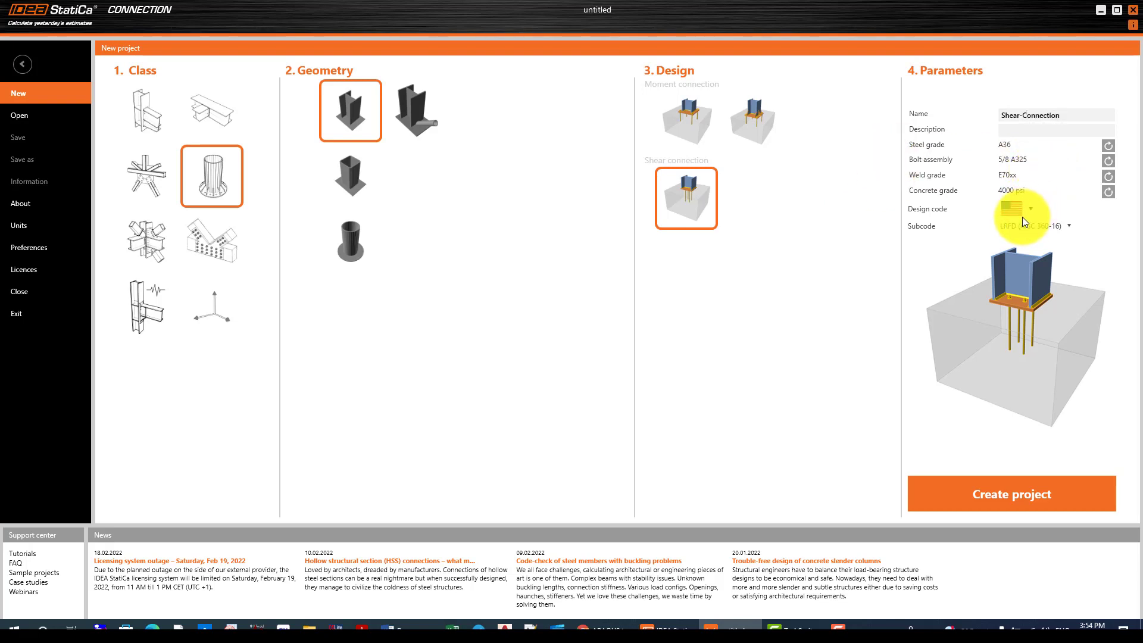
{"action": "left_click", "coordinate": [1045, 130]}
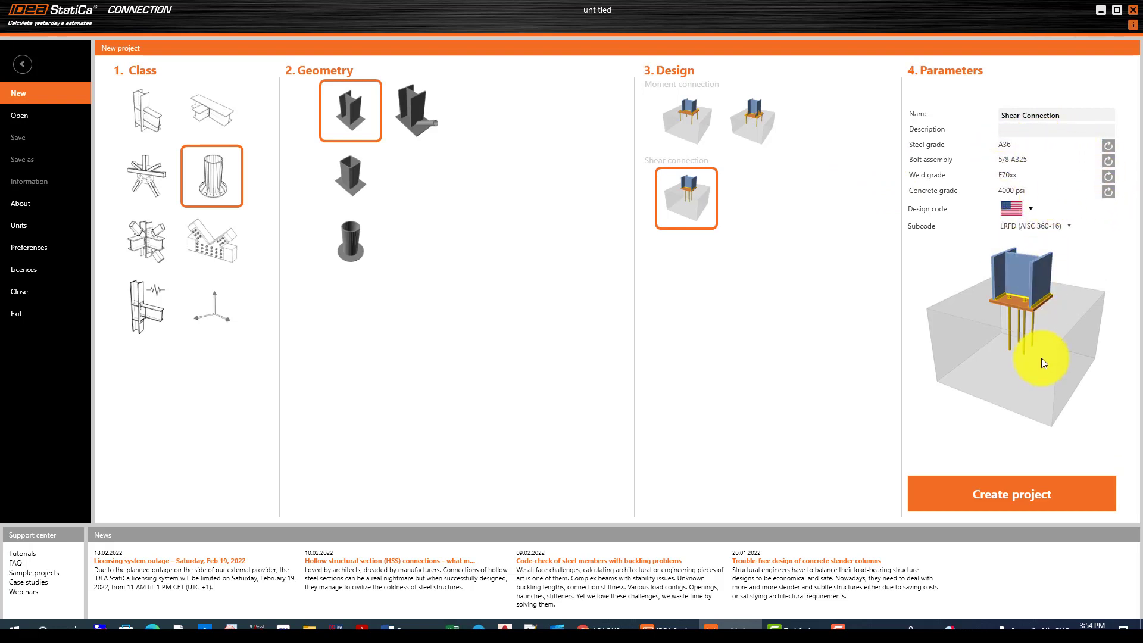
{"action": "left_click", "coordinate": [1006, 484]}
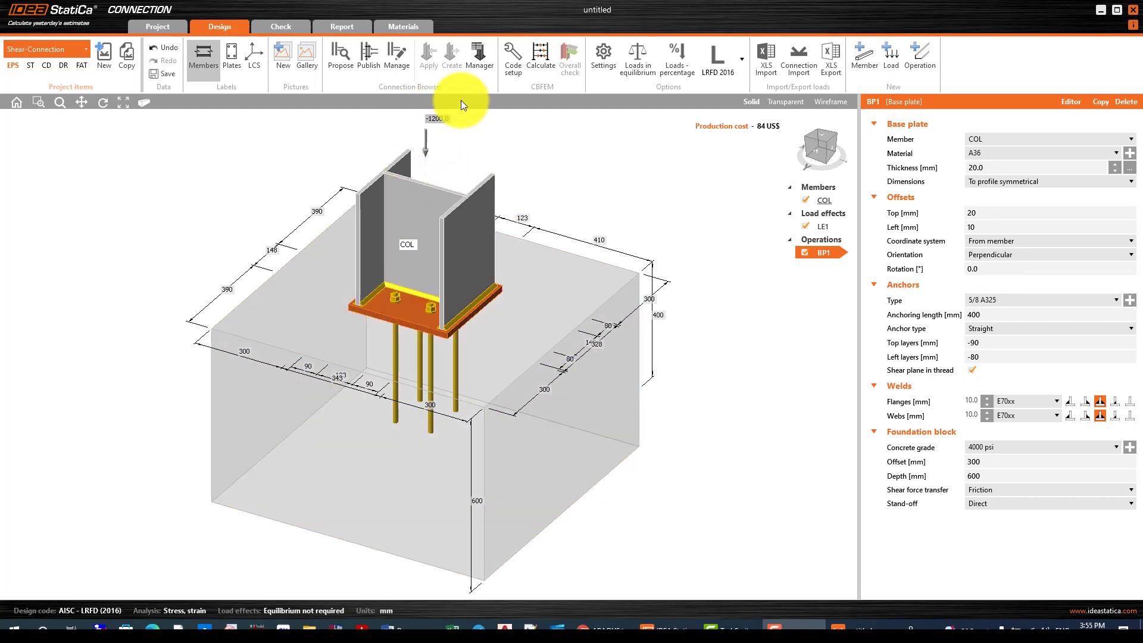
Step: Show the LE1 load table and put the cursor in its axial force N cell (-1200 kN)
{"action": "left_click", "coordinate": [825, 227]}
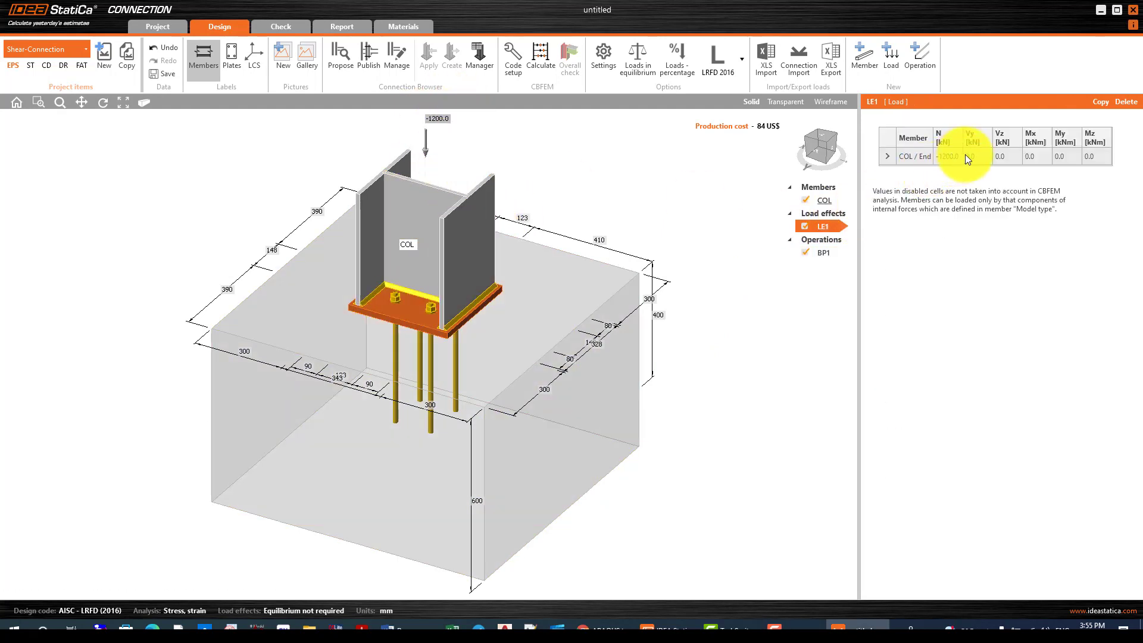
{"action": "left_click", "coordinate": [949, 159]}
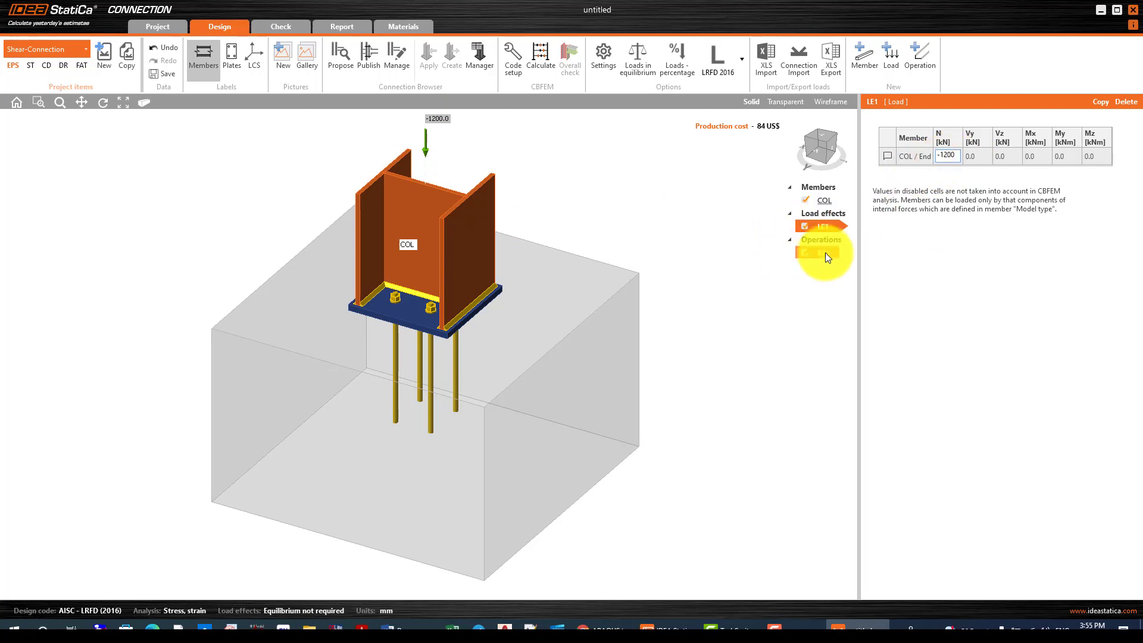
{"action": "left_click", "coordinate": [948, 154]}
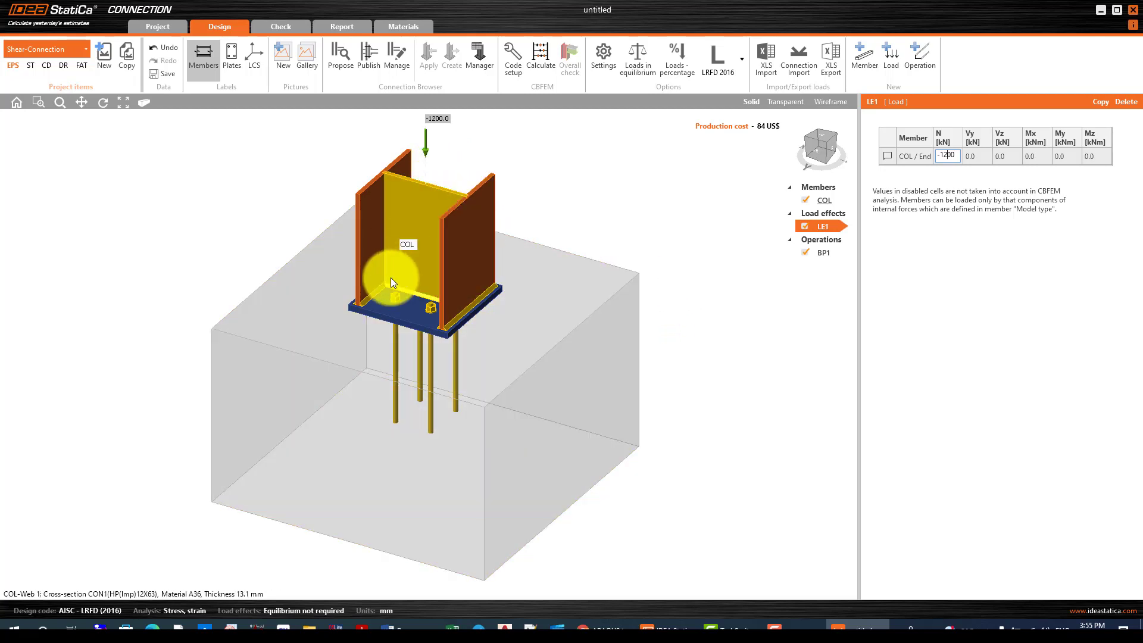
{"action": "scroll", "coordinate": [393, 286], "scroll_direction": "up", "scroll_amount": 2}
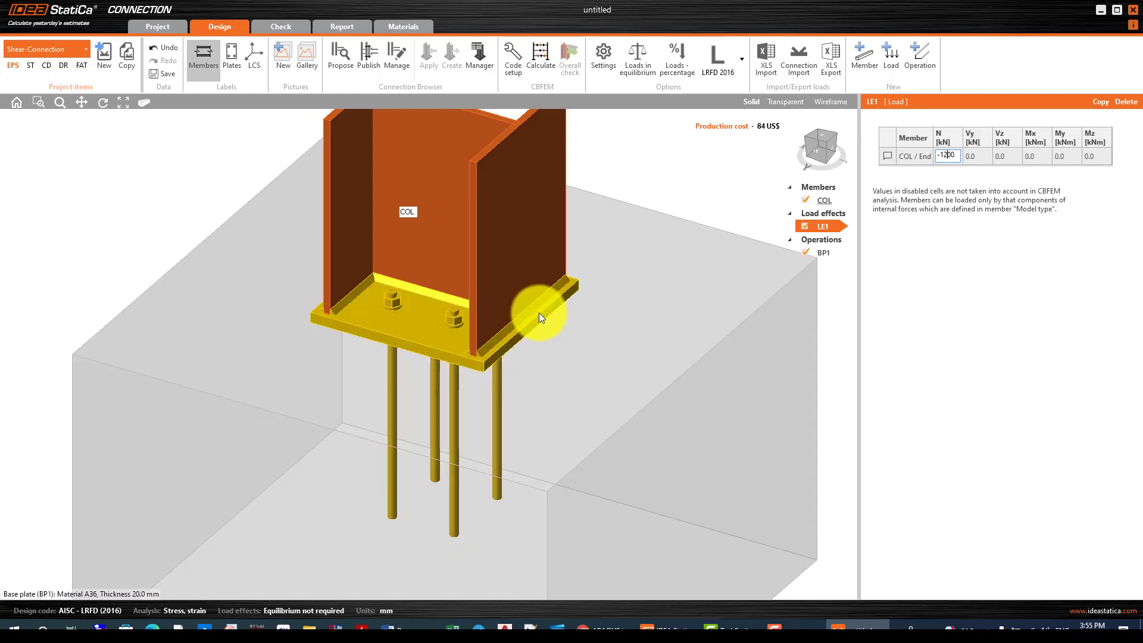
{"action": "scroll", "coordinate": [538, 312], "scroll_direction": "down", "scroll_amount": 2}
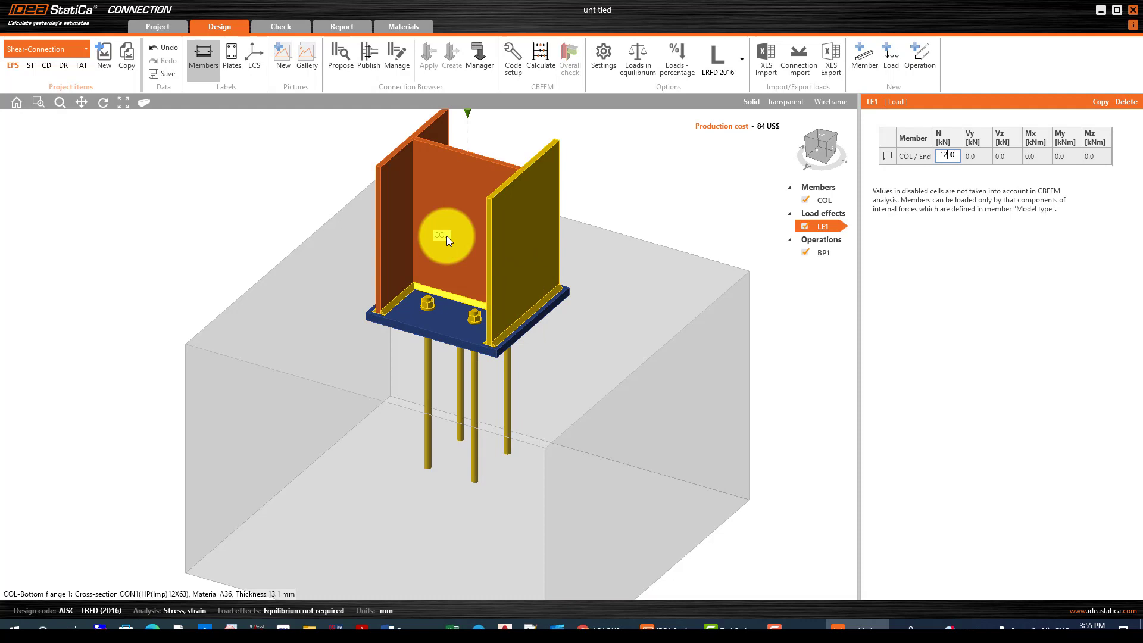
Step: Raise base plate BP1's flange and web weld sizes to 12.0 mm
{"action": "left_click", "coordinate": [515, 328]}
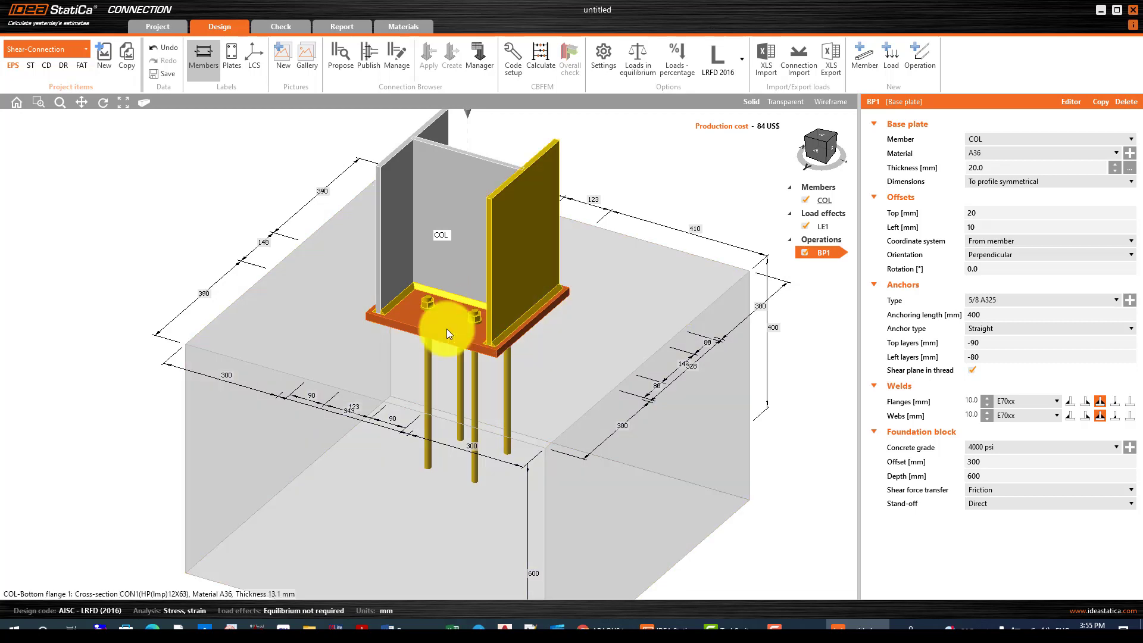
{"action": "mouse_move", "coordinate": [919, 462]}
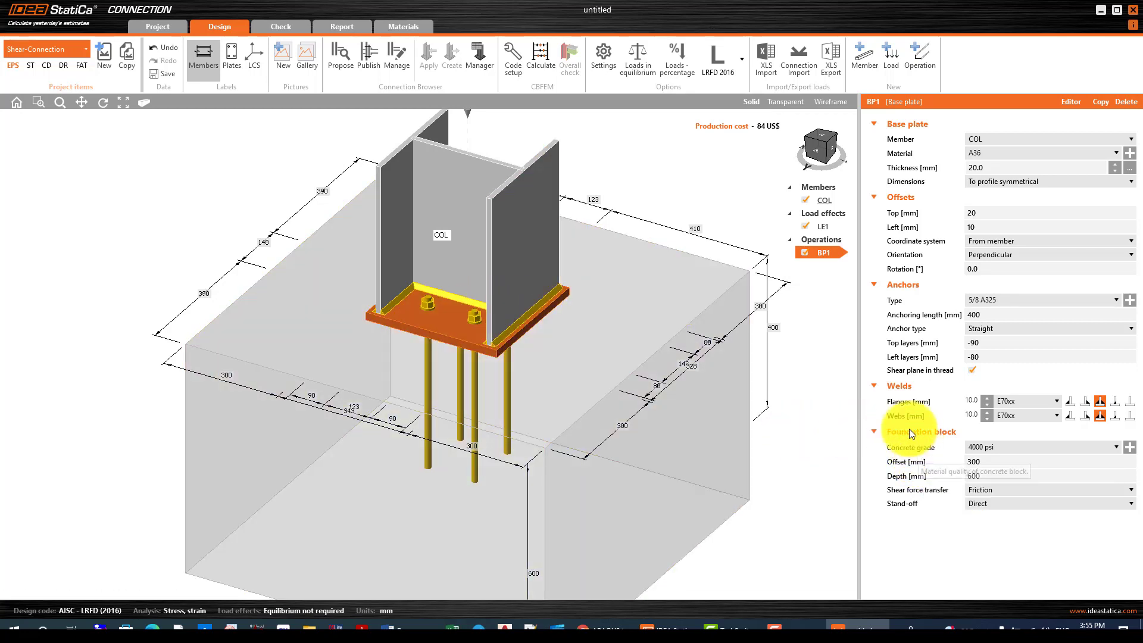
{"action": "left_click", "coordinate": [986, 397]}
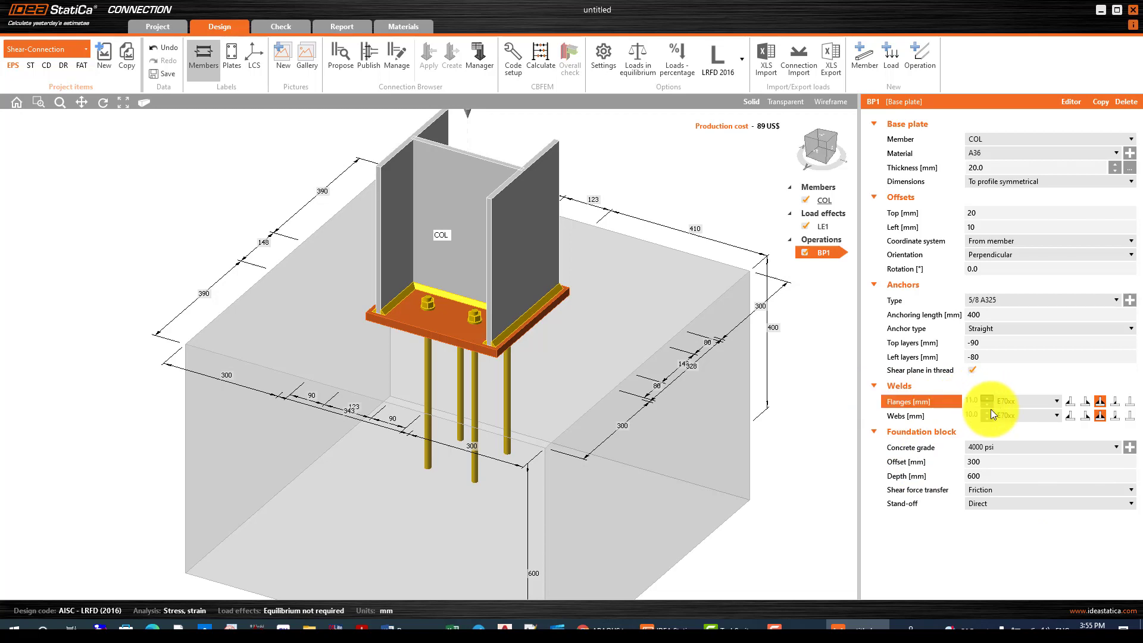
{"action": "left_click", "coordinate": [987, 412]}
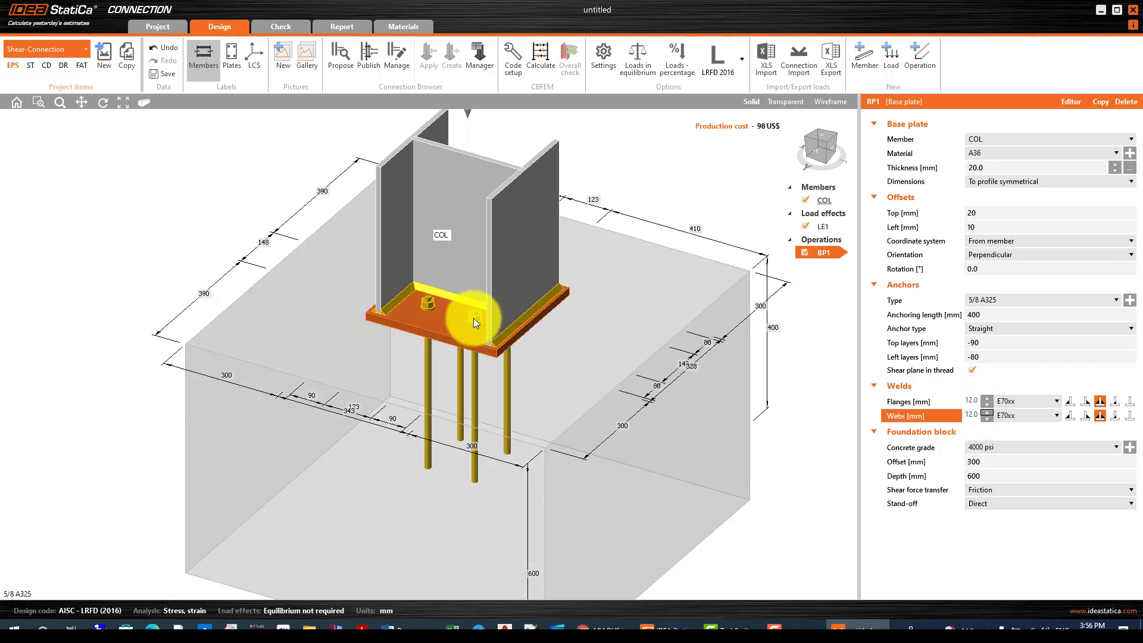
Step: Change LE1's axial force N on the column to -3000 kN
{"action": "left_click", "coordinate": [820, 230]}
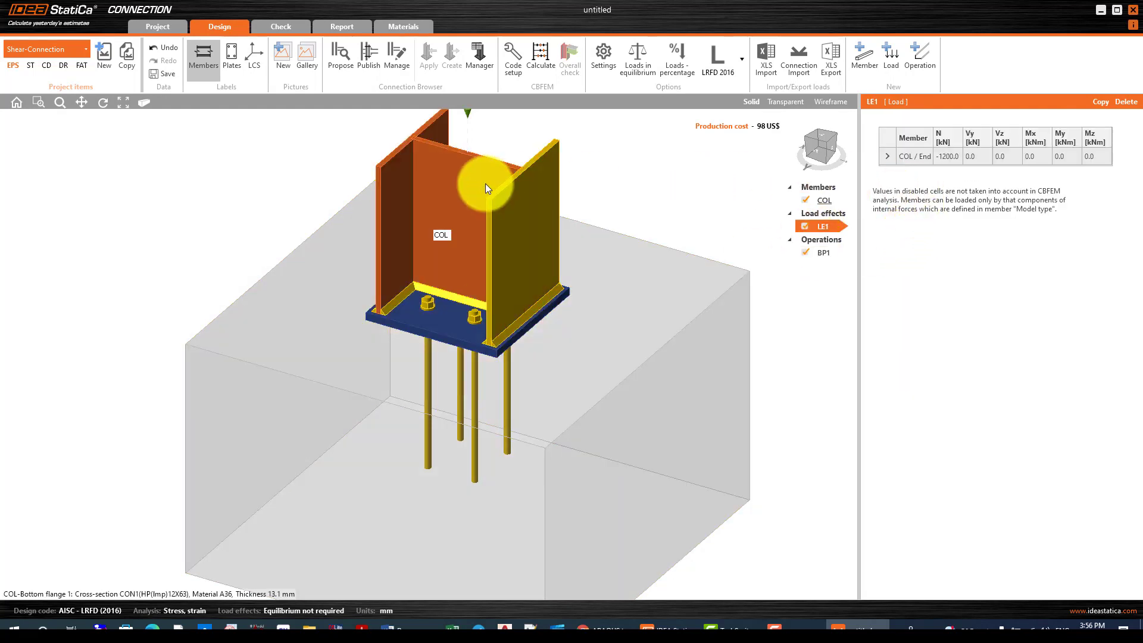
{"action": "scroll", "coordinate": [444, 391], "scroll_direction": "down", "scroll_amount": 3}
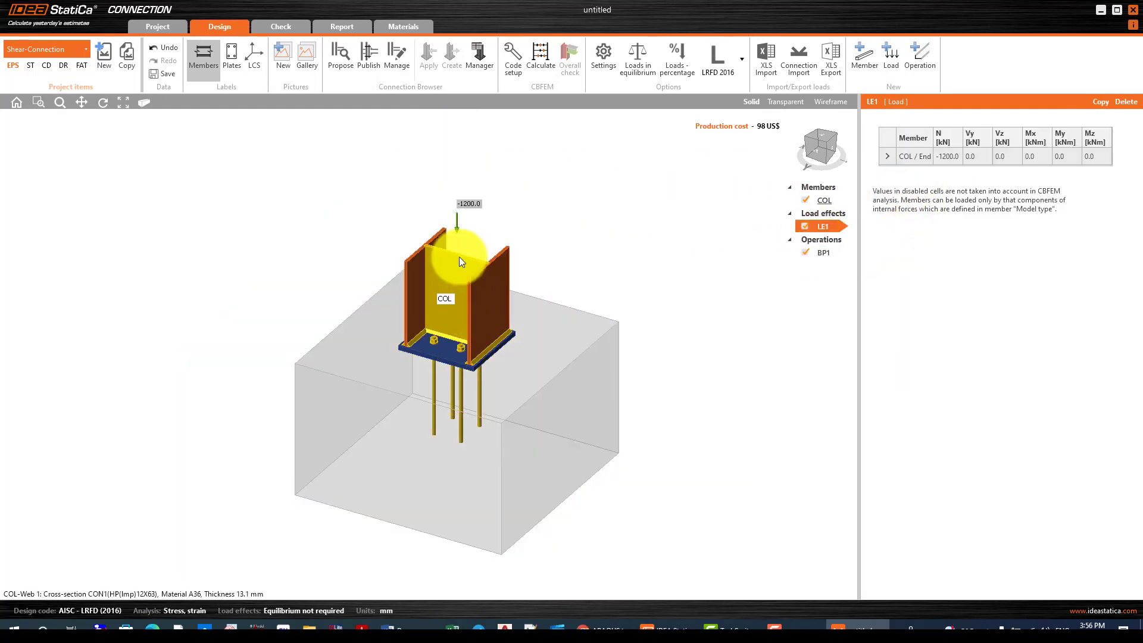
{"action": "scroll", "coordinate": [465, 271], "scroll_direction": "up", "scroll_amount": 2}
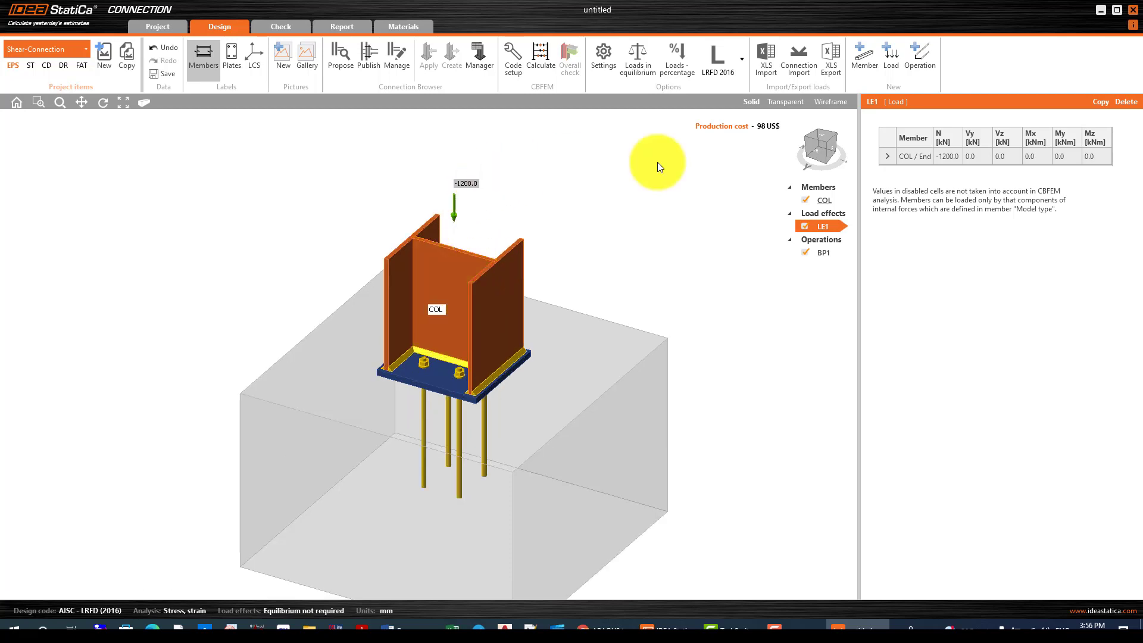
{"action": "left_click", "coordinate": [945, 159]}
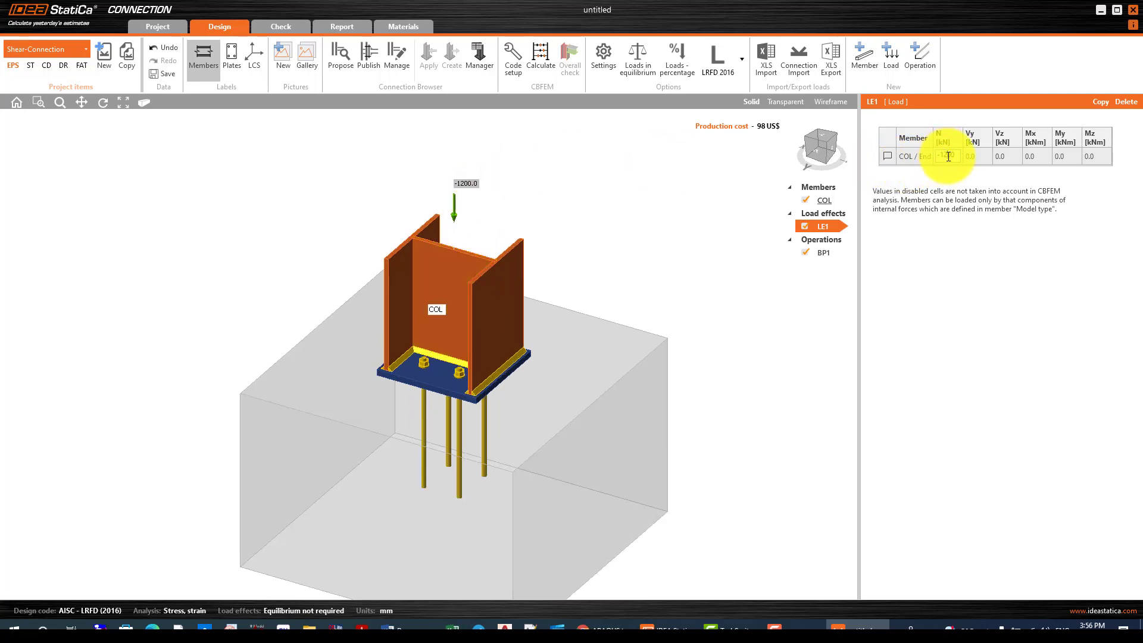
{"action": "left_click", "coordinate": [947, 155]}
{"action": "type", "text": "3"}
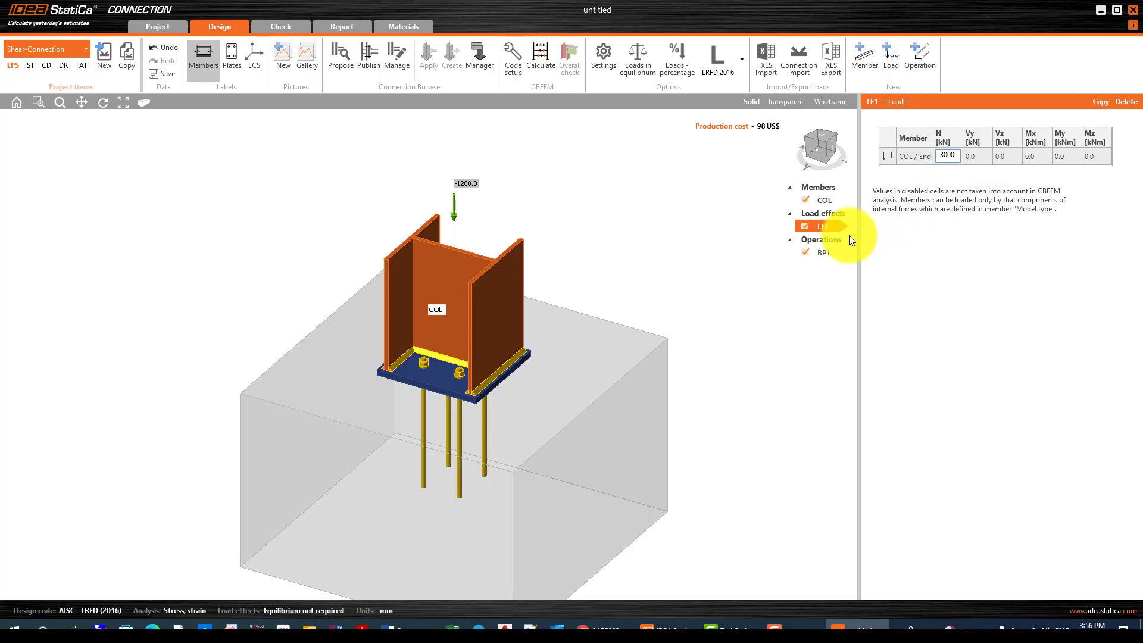
{"action": "left_click", "coordinate": [805, 309]}
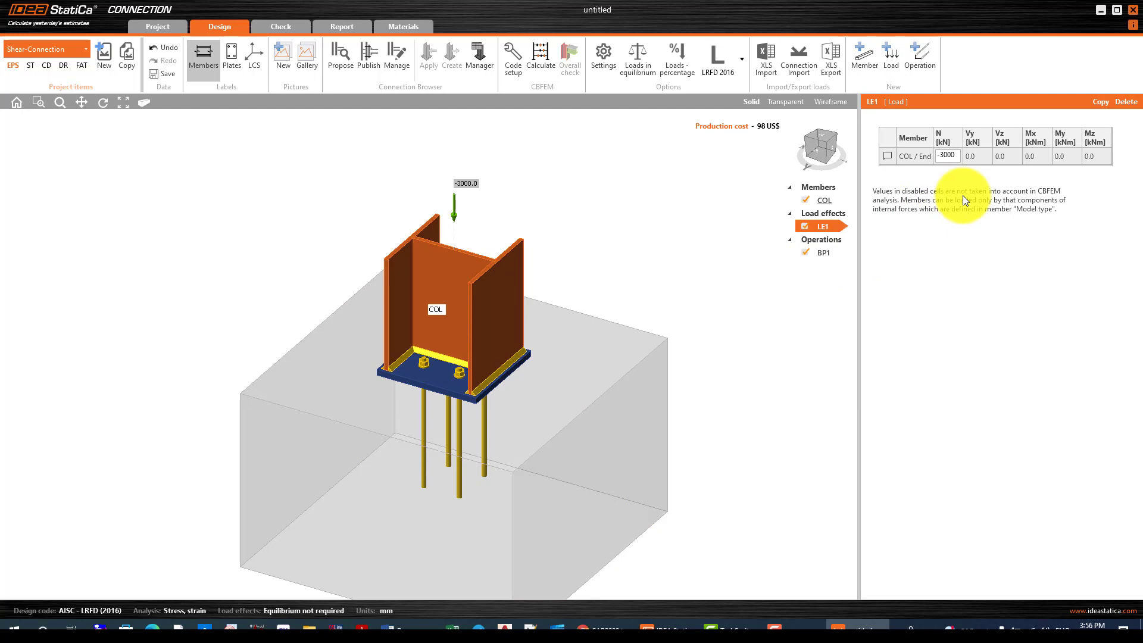
Step: Set shear forces Vy and Vz to 35 and Mx to 15 kNm, then run the analysis
{"action": "left_click", "coordinate": [980, 155]}
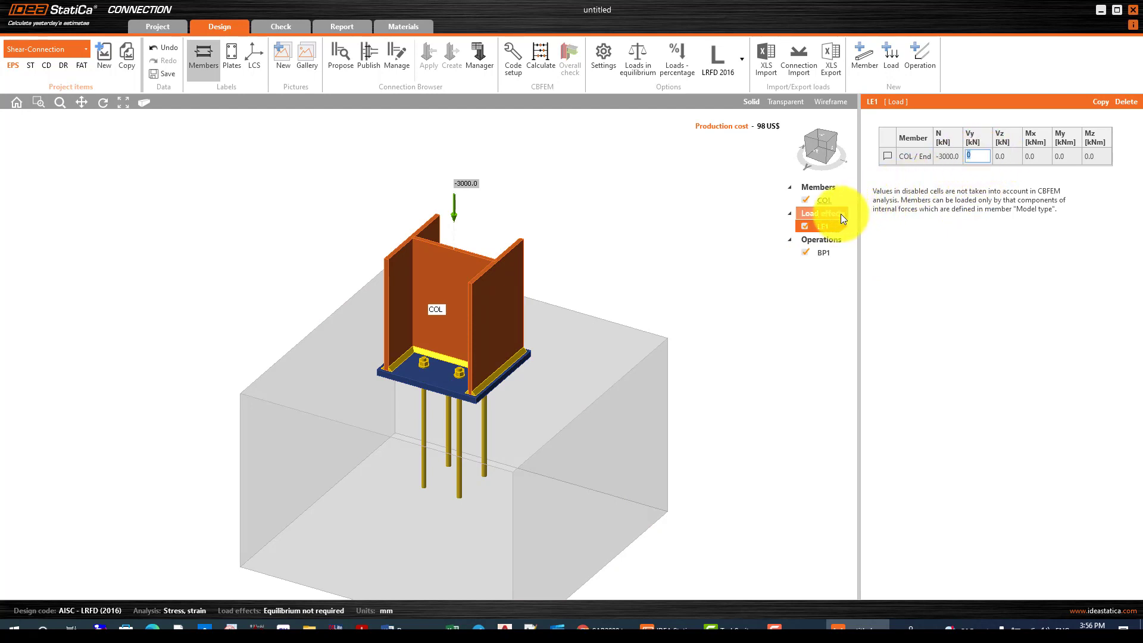
{"action": "type", "text": "35"}
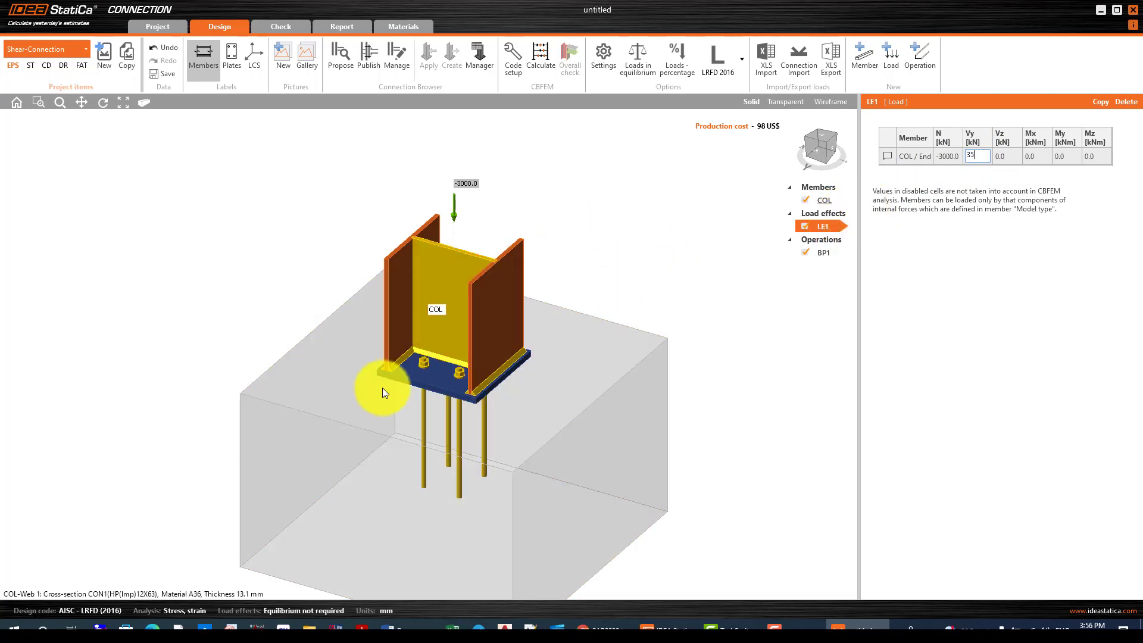
{"action": "left_click", "coordinate": [1013, 158]}
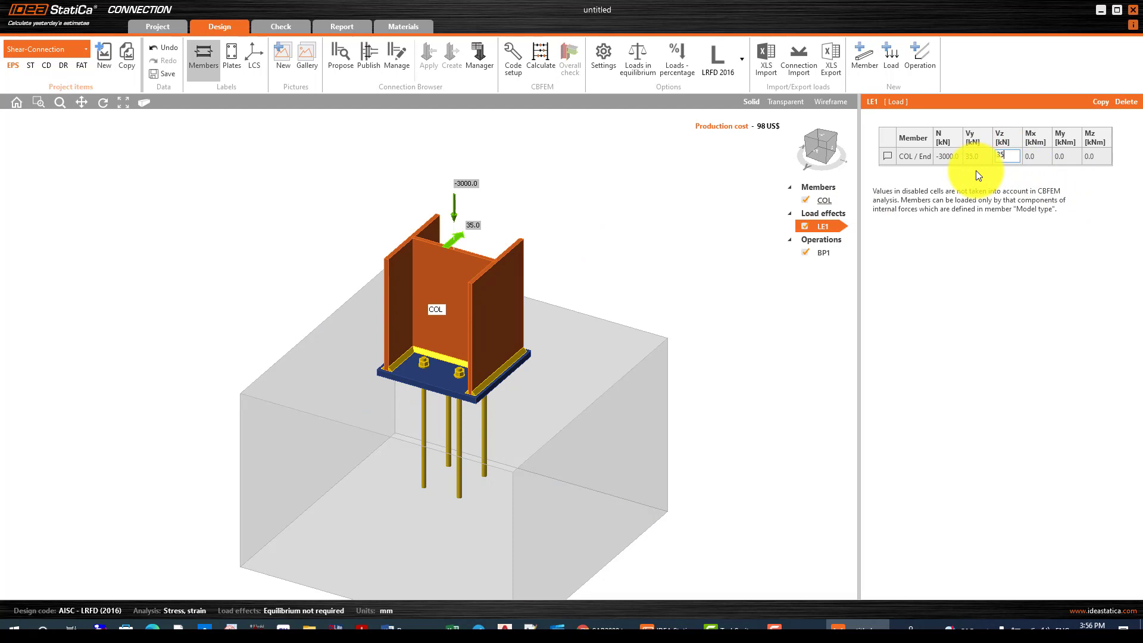
{"action": "type", "text": "35"}
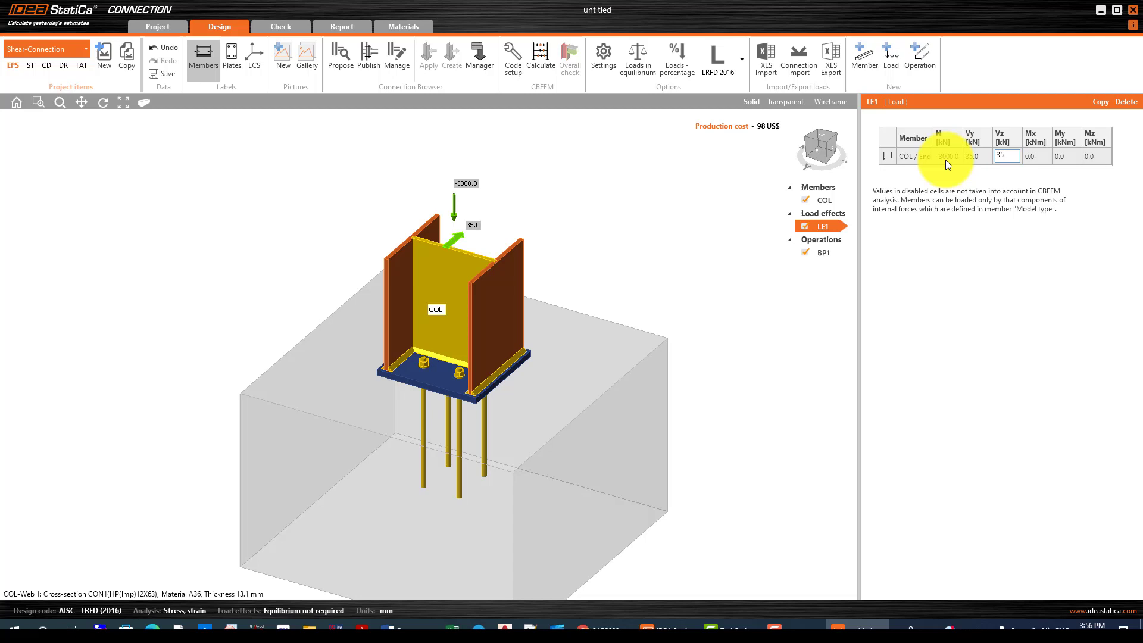
{"action": "left_click", "coordinate": [1041, 156]}
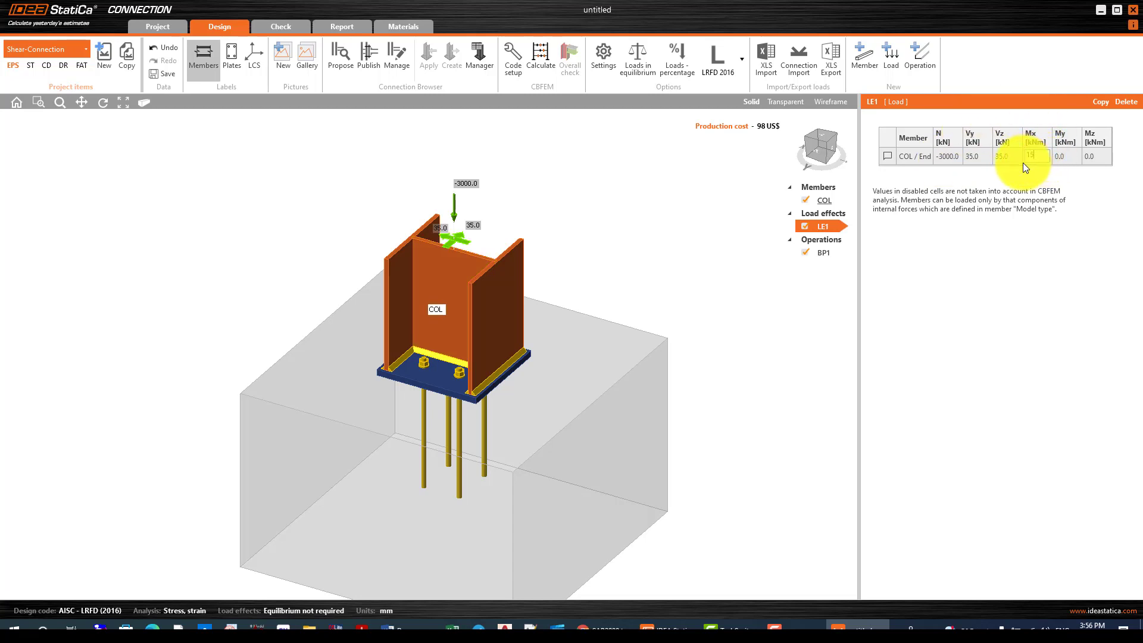
{"action": "left_click", "coordinate": [1063, 156]}
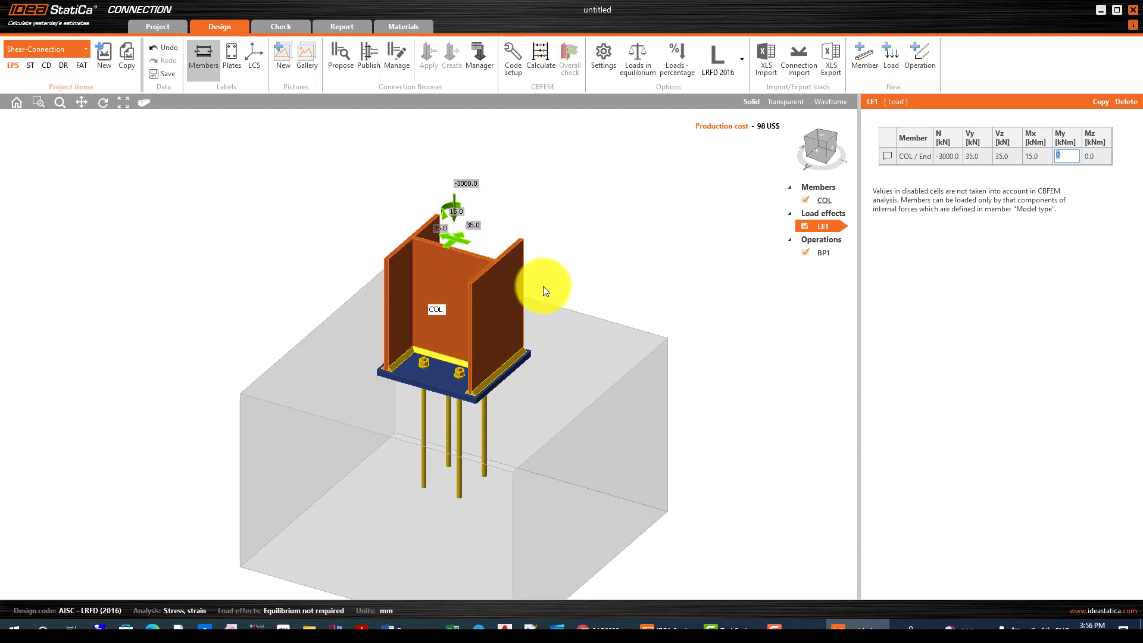
{"action": "left_click", "coordinate": [545, 50]}
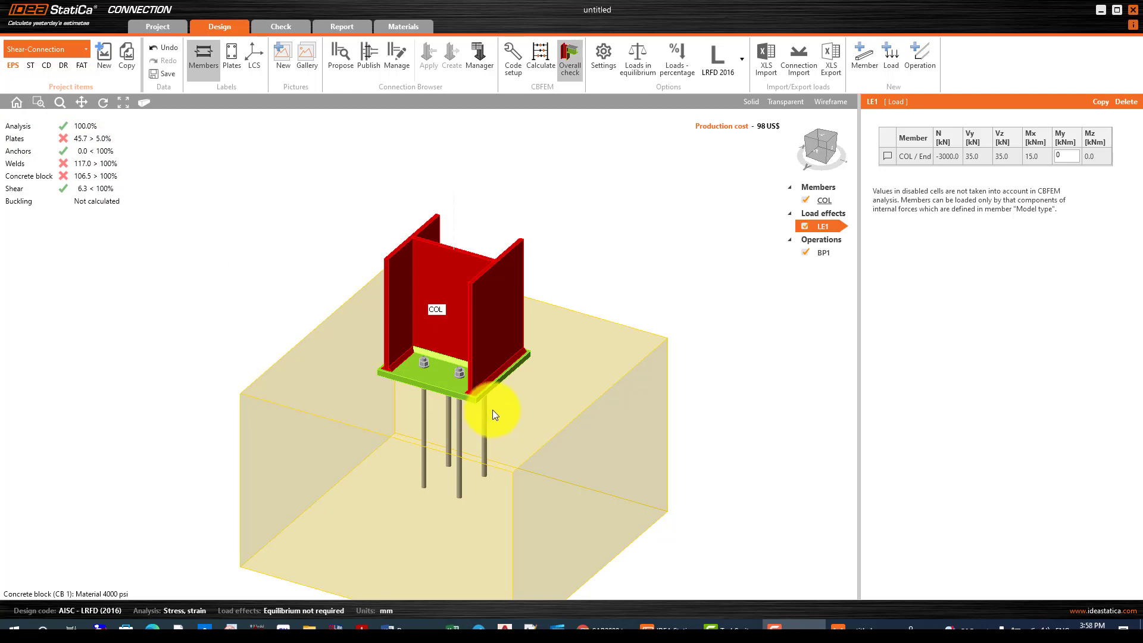
Step: Select the column to view its HP(Imp)12X63 section properties and check results
{"action": "scroll", "coordinate": [489, 403], "scroll_direction": "up", "scroll_amount": 3}
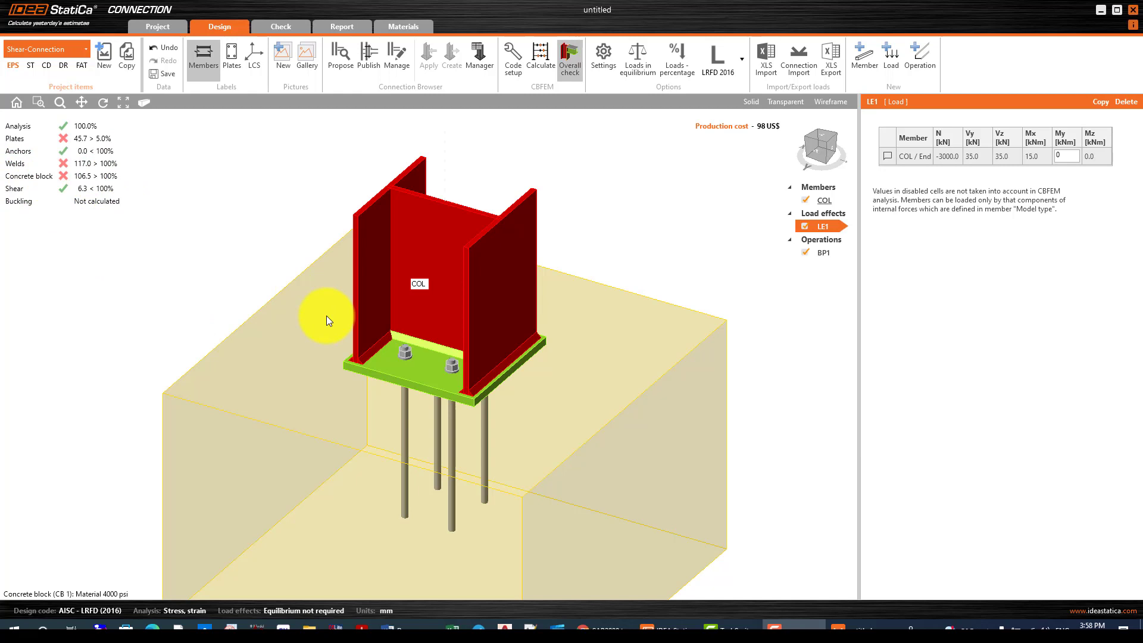
{"action": "scroll", "coordinate": [348, 316], "scroll_direction": "down", "scroll_amount": 2}
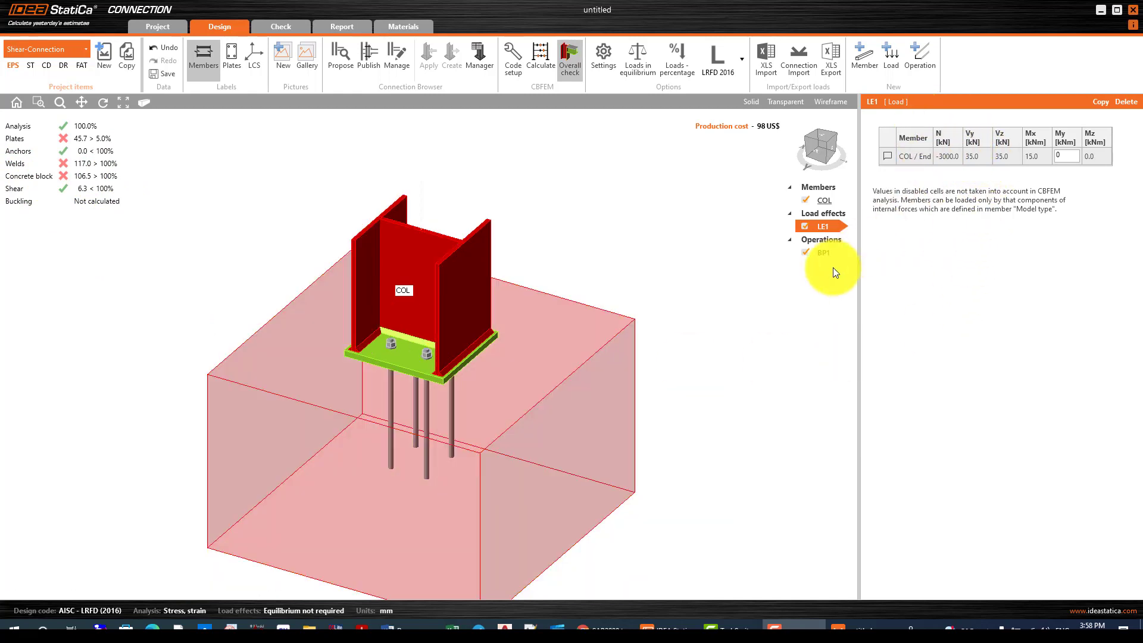
{"action": "scroll", "coordinate": [446, 358], "scroll_direction": "up", "scroll_amount": 3}
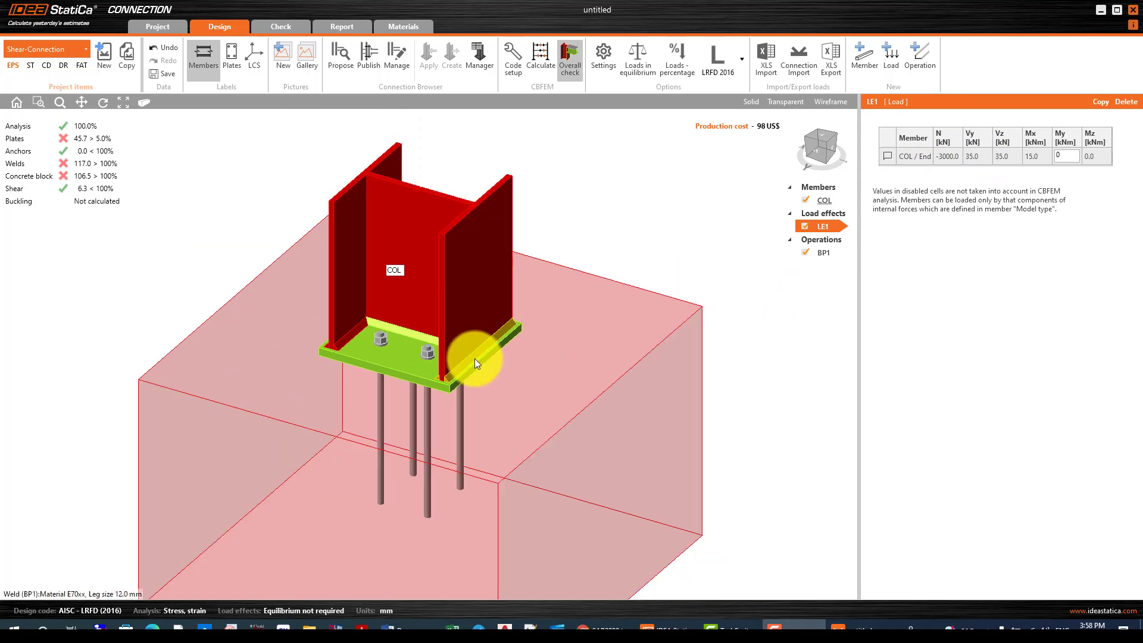
{"action": "left_click", "coordinate": [463, 215]}
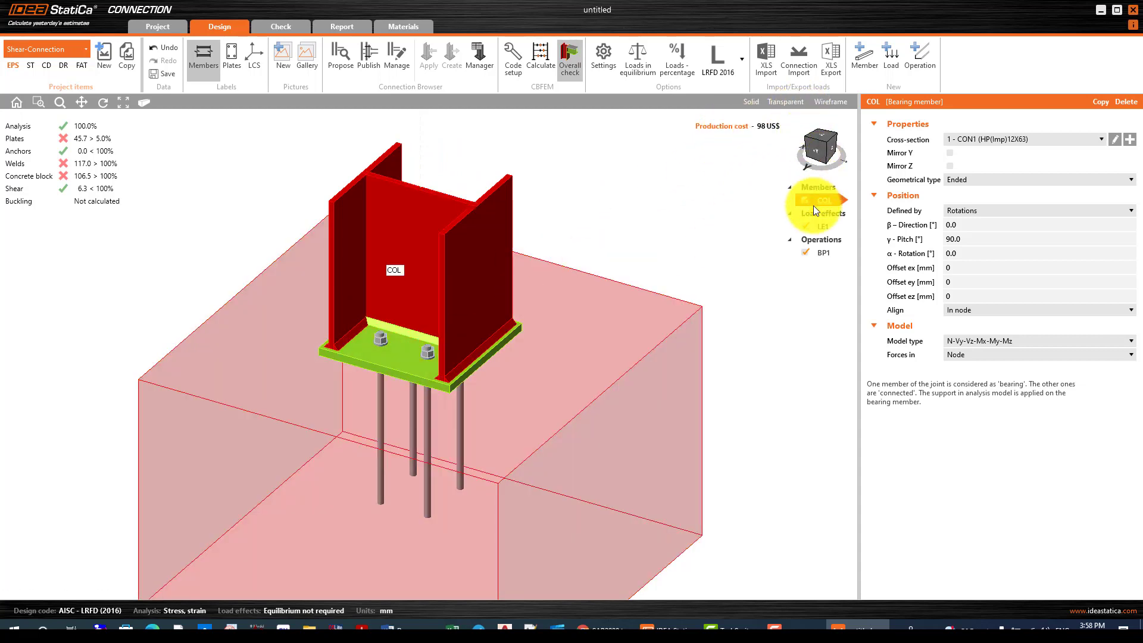
Step: Replace the column's HP(Imp)12X63 cross-section with HP(Imp)12X74
{"action": "left_click", "coordinate": [1114, 141]}
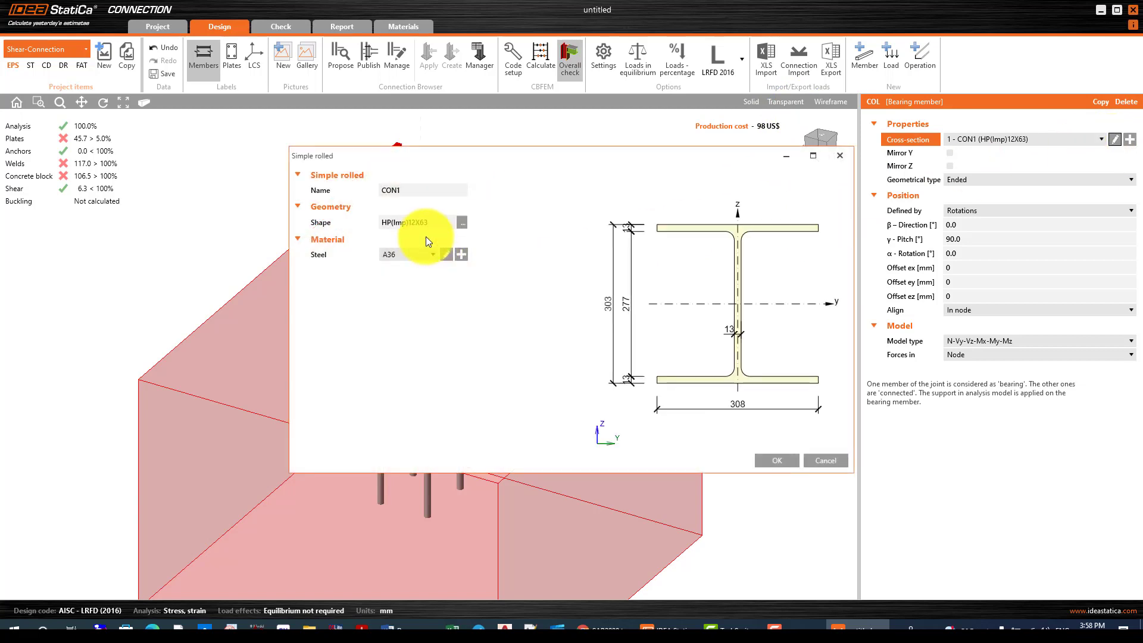
{"action": "left_click", "coordinate": [463, 224]}
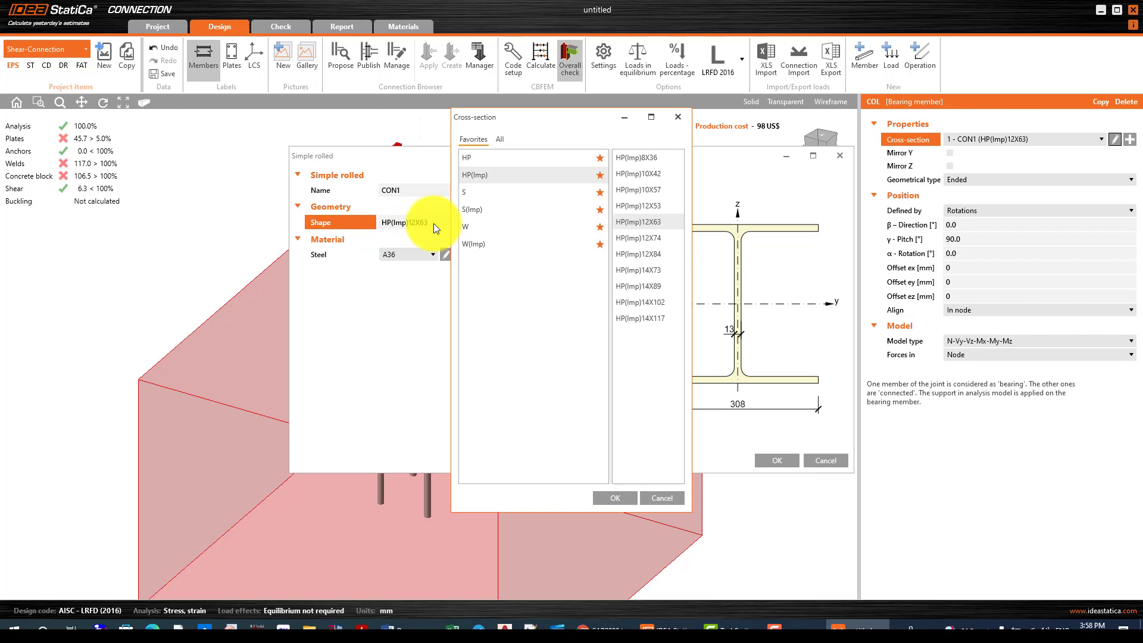
{"action": "left_click_drag", "start_coordinate": [544, 111], "coordinate": [366, 131]}
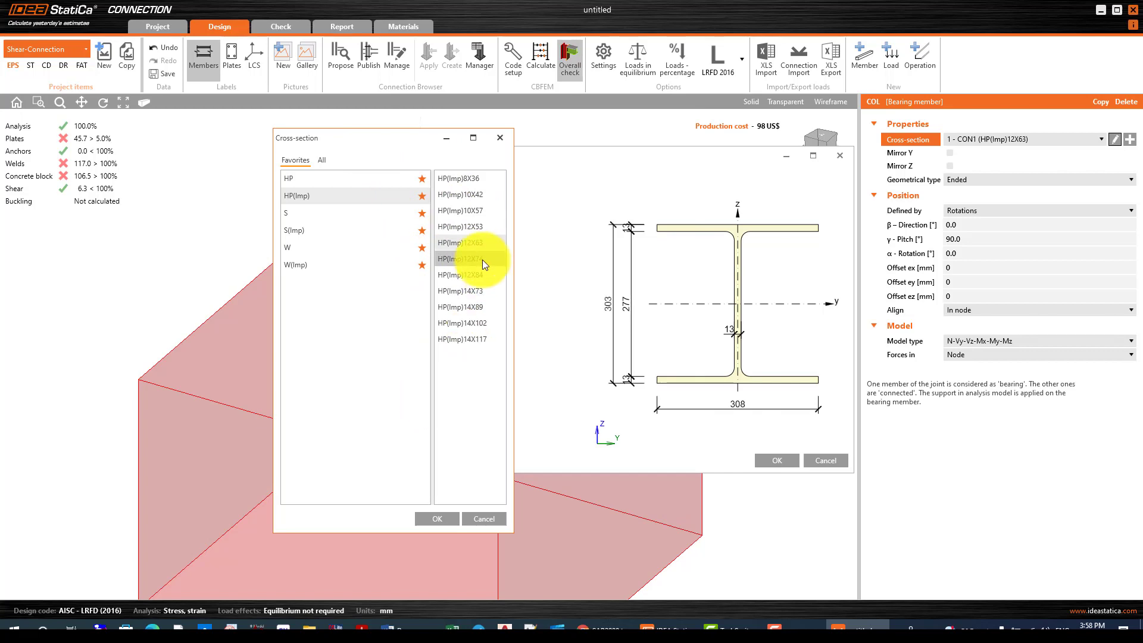
{"action": "left_click", "coordinate": [466, 263]}
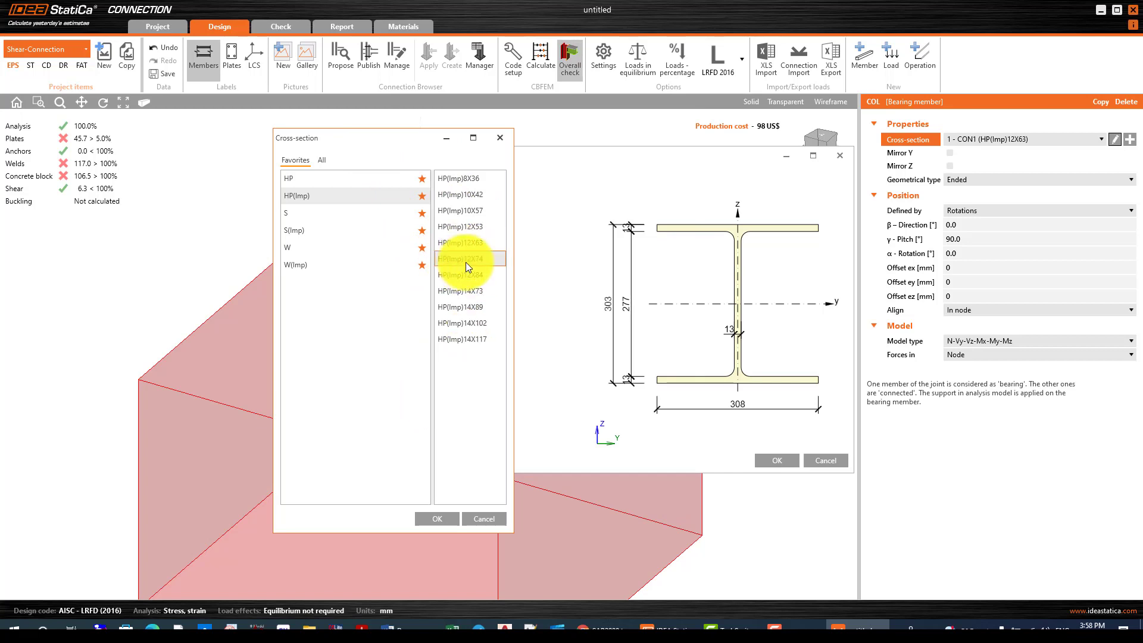
{"action": "left_click", "coordinate": [433, 519]}
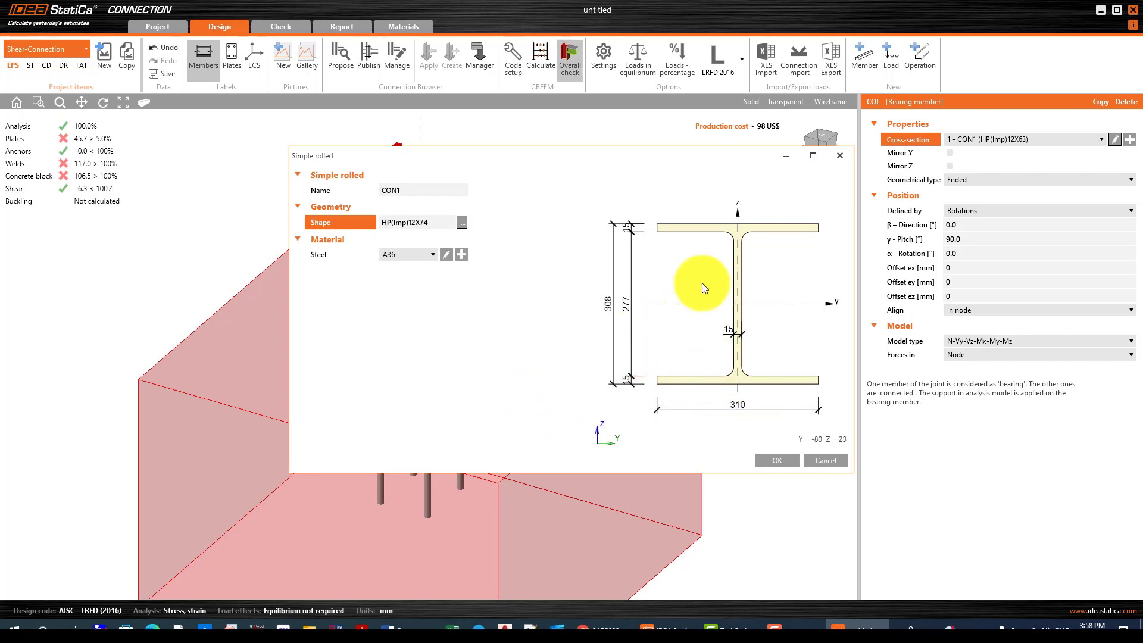
{"action": "left_click", "coordinate": [768, 461]}
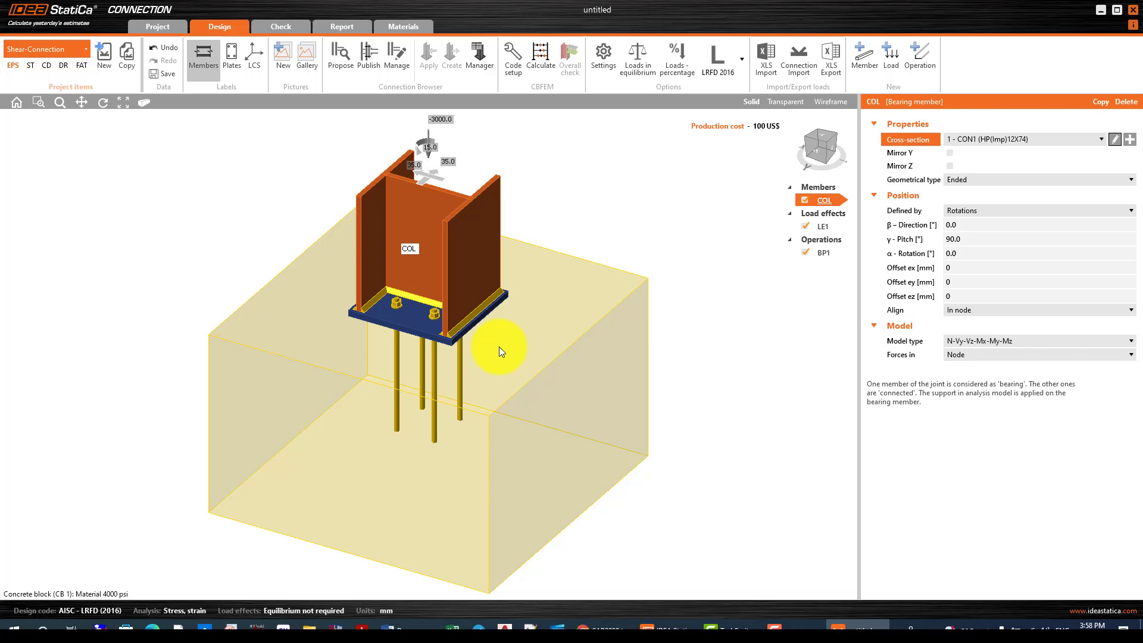
Step: Raise BP1's foundation block offset from 300 to 400 mm
{"action": "scroll", "coordinate": [495, 315], "scroll_direction": "up", "scroll_amount": 4}
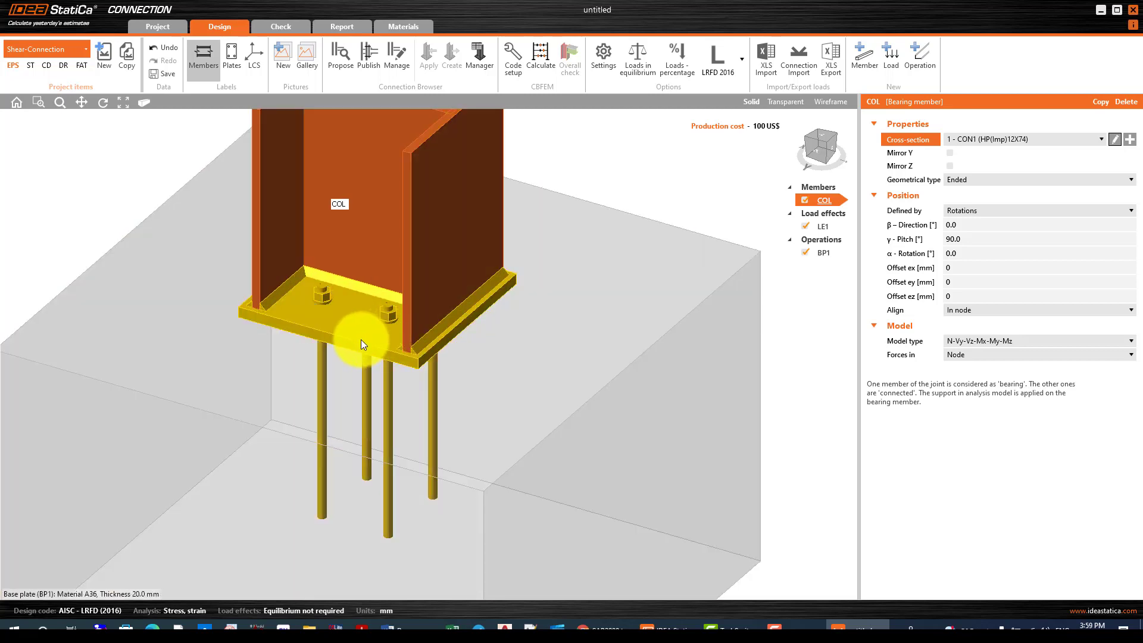
{"action": "left_click", "coordinate": [398, 351]}
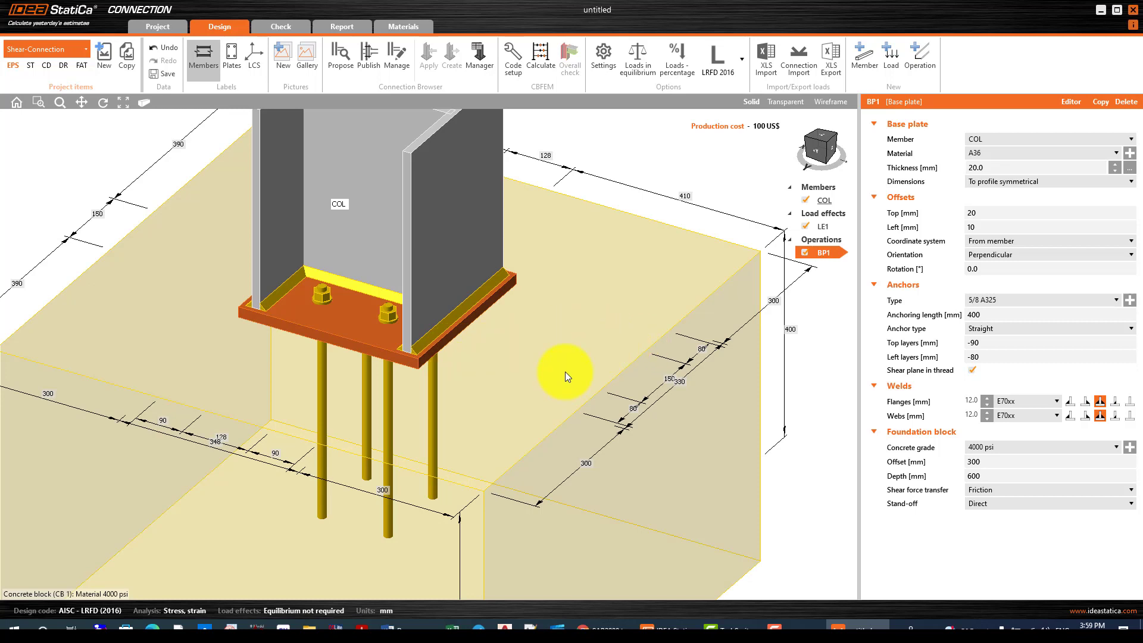
{"action": "scroll", "coordinate": [566, 372], "scroll_direction": "down", "scroll_amount": 3}
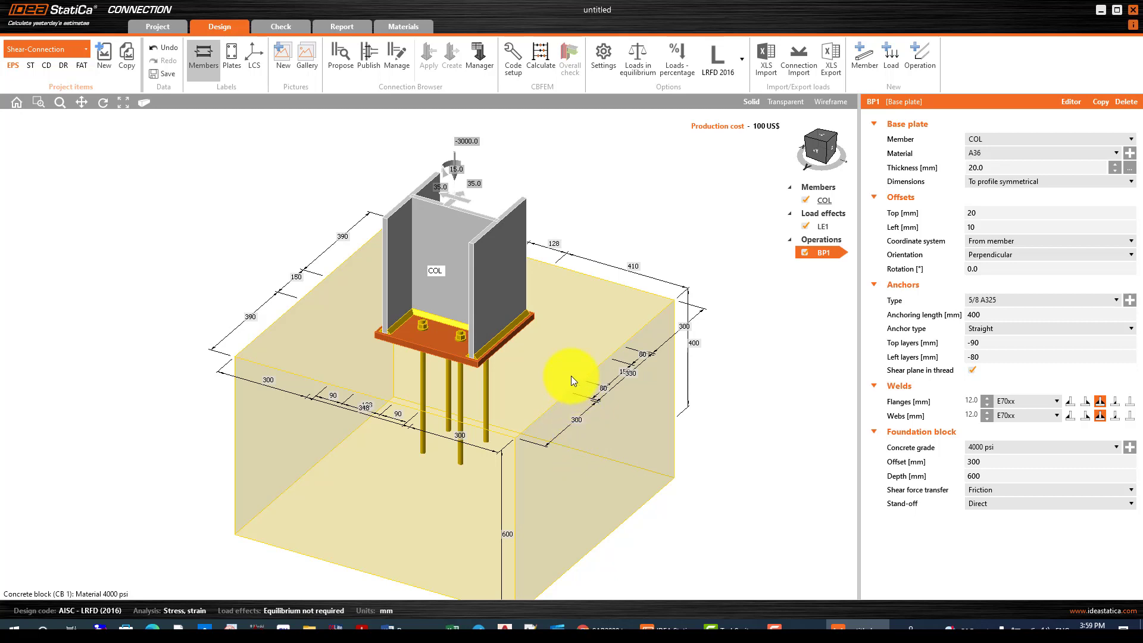
{"action": "left_click", "coordinate": [985, 463]}
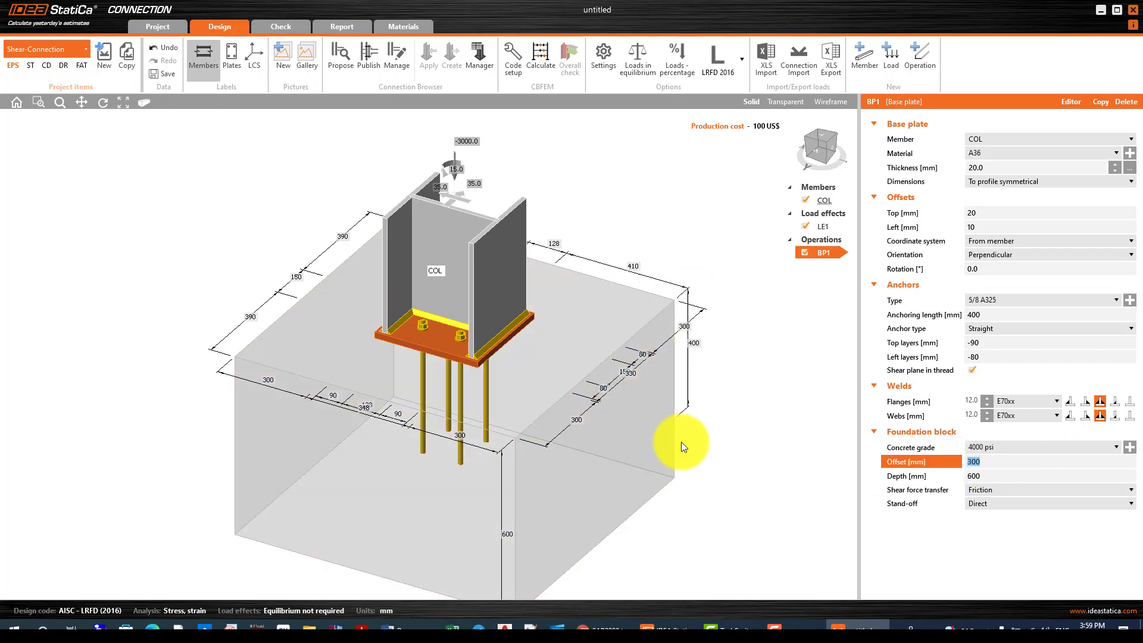
{"action": "type", "text": "400"}
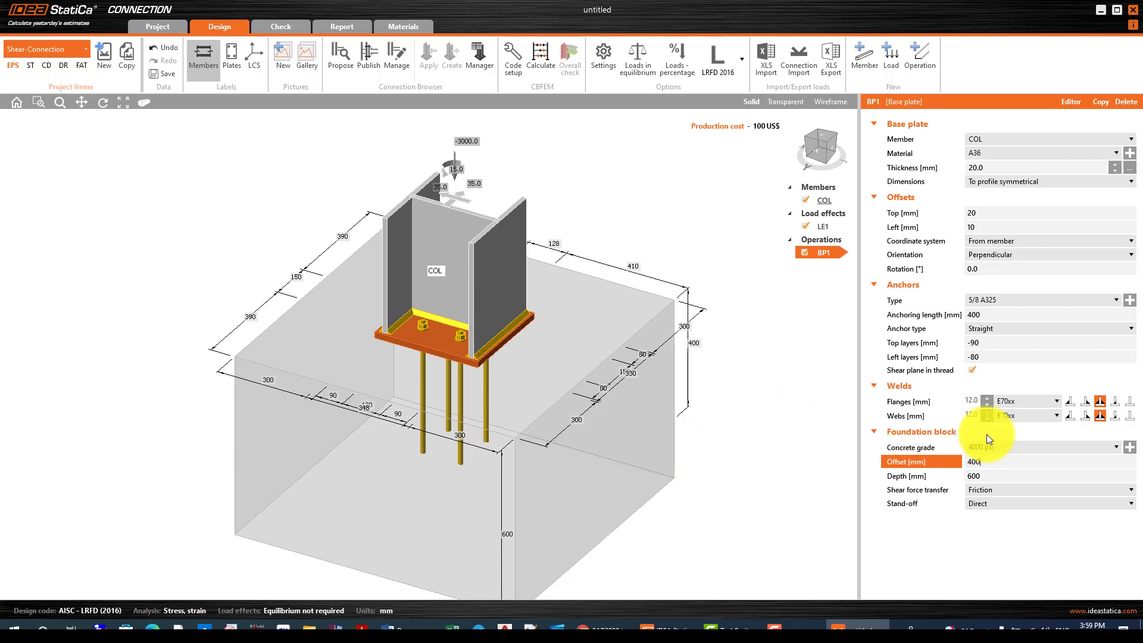
{"action": "key", "text": "Tab"}
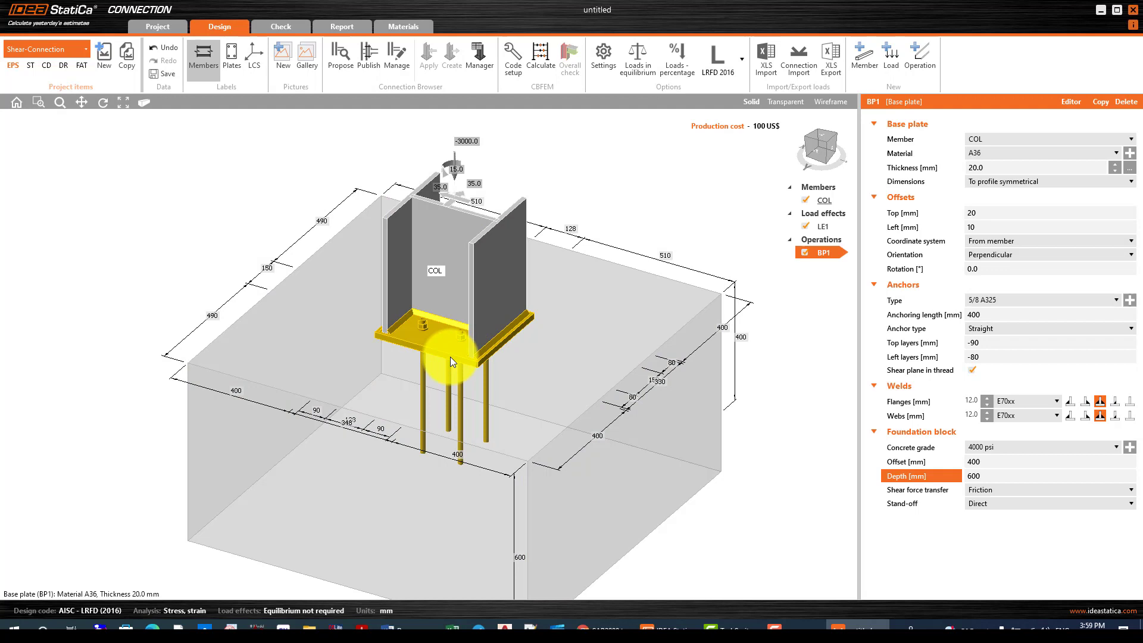
{"action": "scroll", "coordinate": [450, 356], "scroll_direction": "up", "scroll_amount": 3}
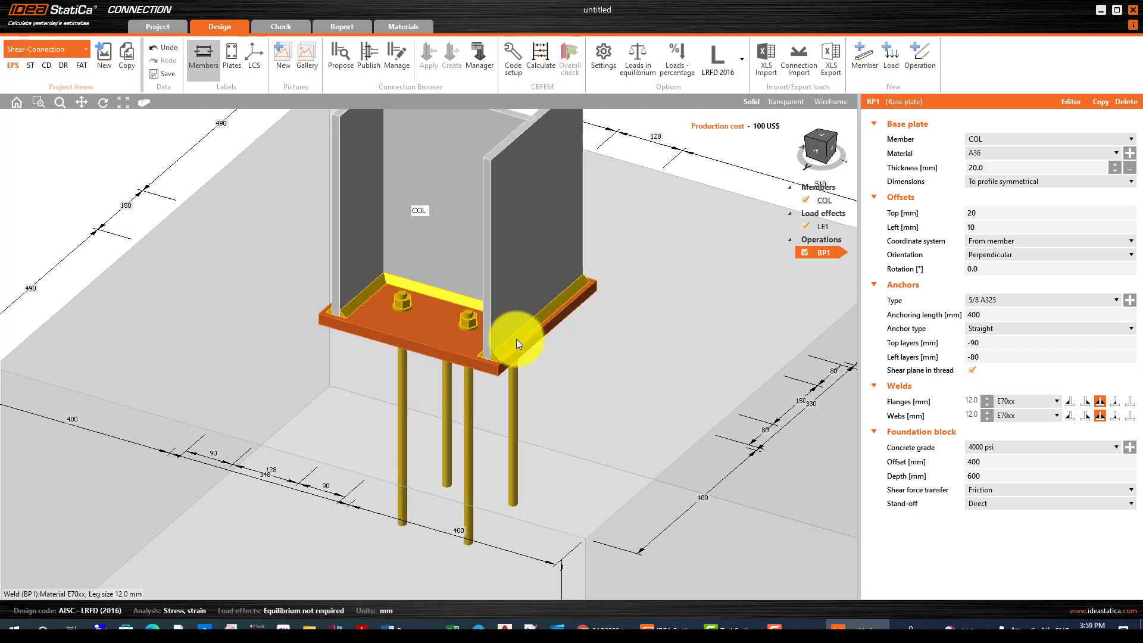
Step: Set BP1's flange and web welds to 14.0 mm using E80xx electrodes
{"action": "left_click", "coordinate": [987, 399]}
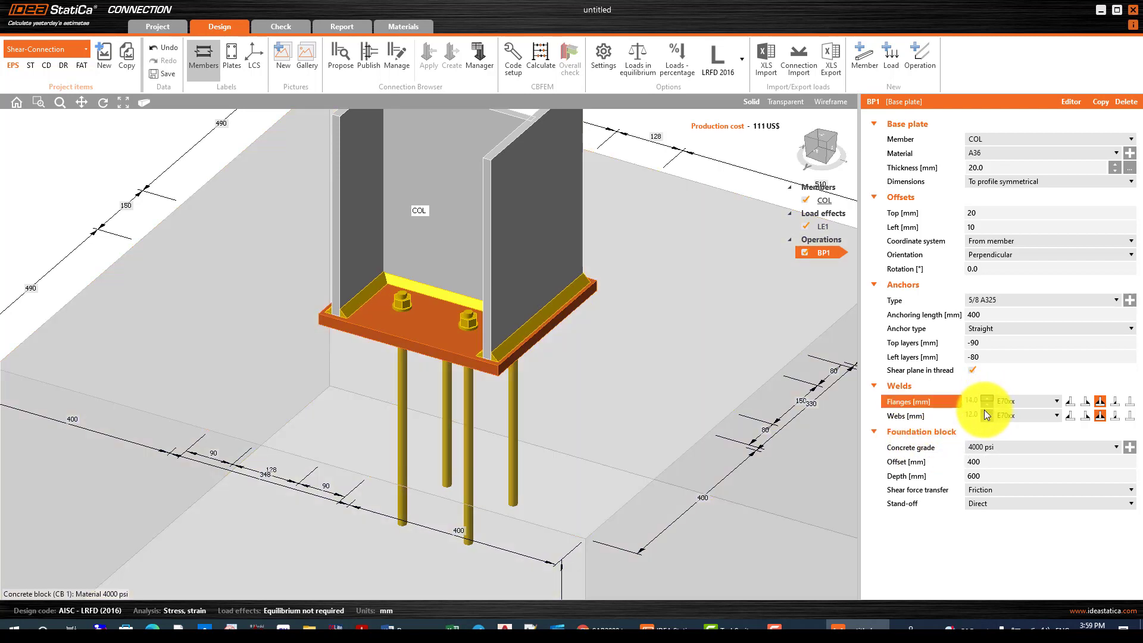
{"action": "left_click", "coordinate": [988, 411]}
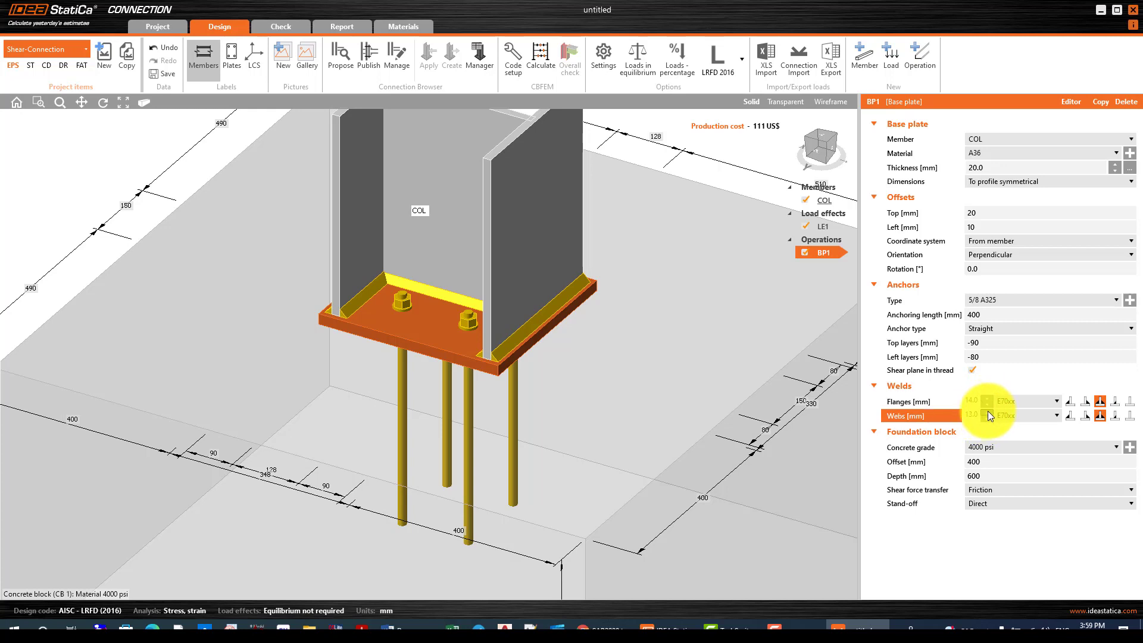
{"action": "left_click", "coordinate": [988, 411]}
{"action": "left_click", "coordinate": [1027, 403]}
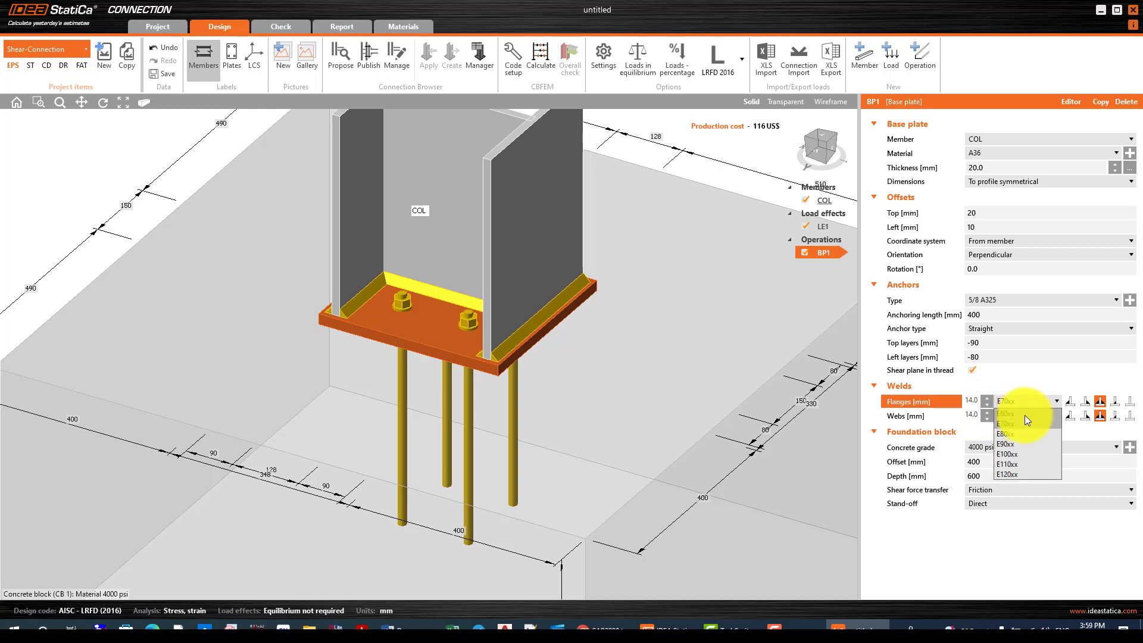
{"action": "left_click", "coordinate": [1016, 437]}
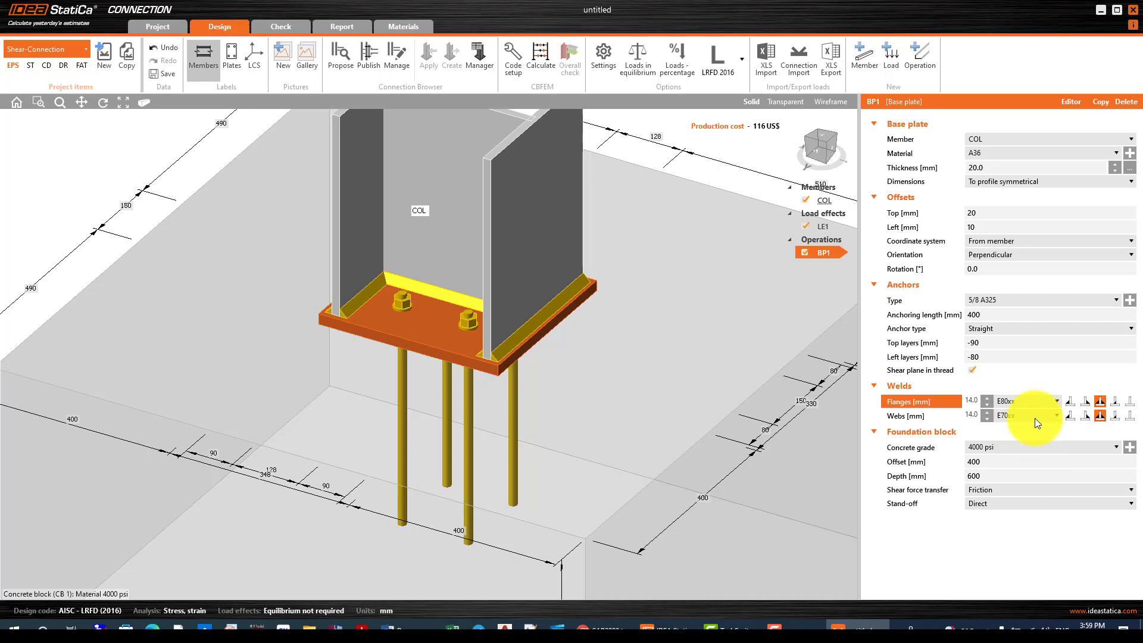
{"action": "left_click", "coordinate": [1026, 416]}
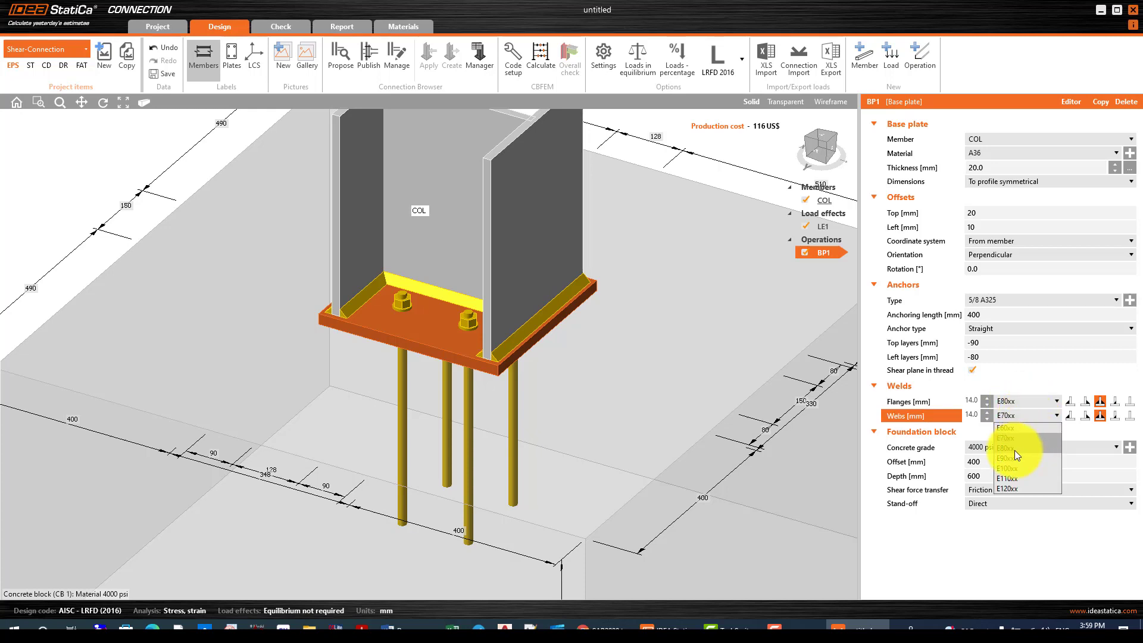
{"action": "left_click", "coordinate": [1014, 450]}
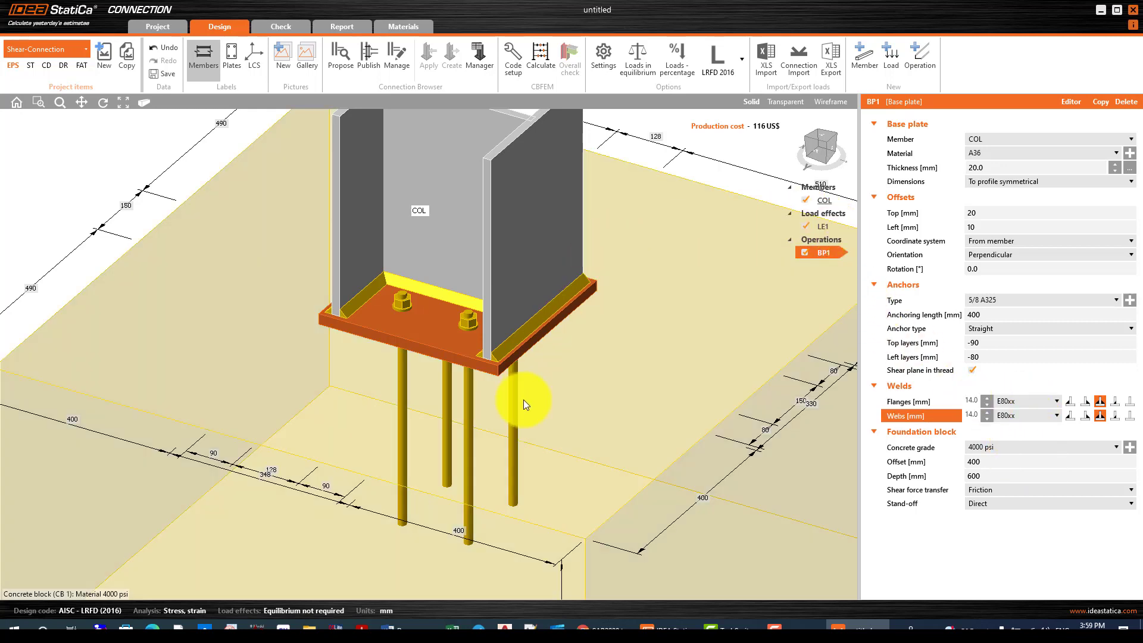
{"action": "scroll", "coordinate": [524, 396], "scroll_direction": "down", "scroll_amount": 3}
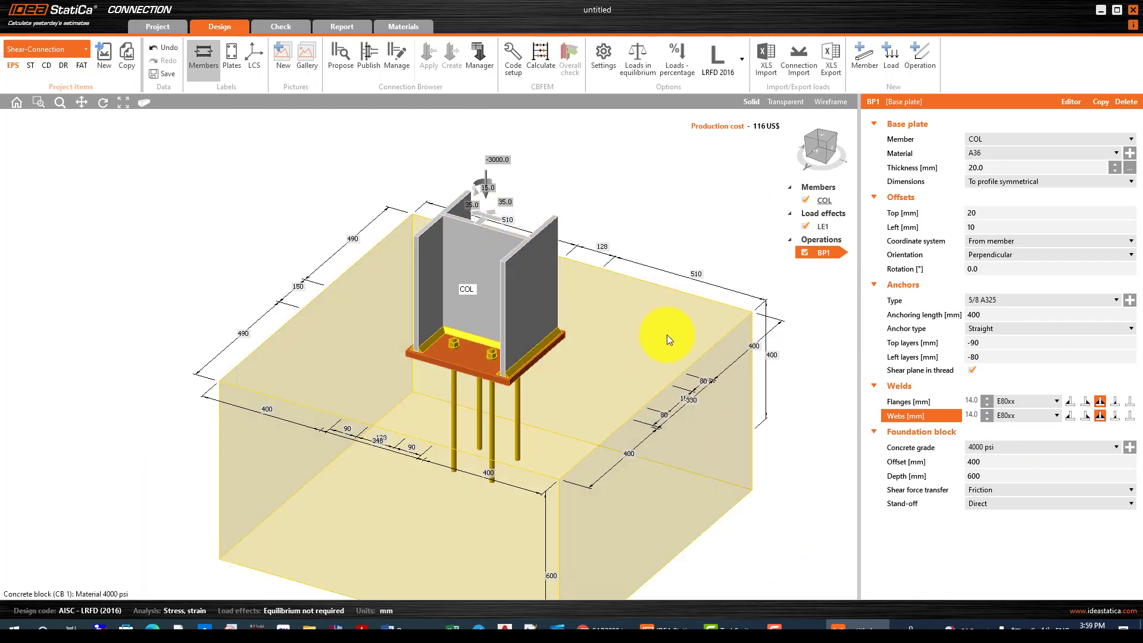
Step: Recalculate and review the checks: all pass except the concrete block at 101.4%
{"action": "left_click", "coordinate": [541, 51]}
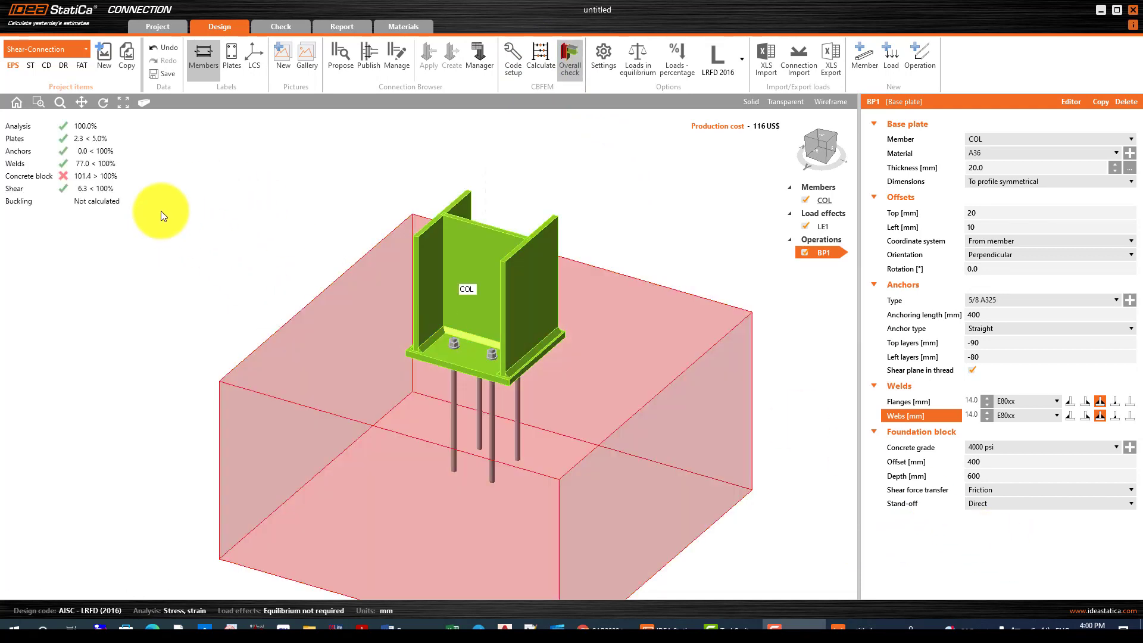
{"action": "scroll", "coordinate": [414, 322], "scroll_direction": "down", "scroll_amount": 2}
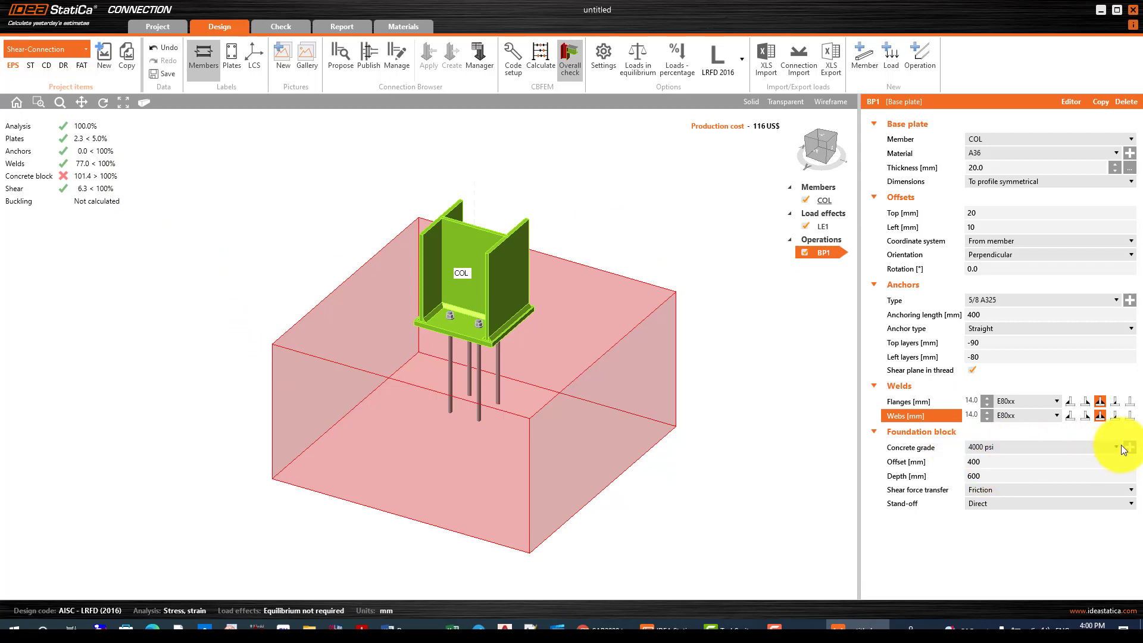
Step: Set the foundation block offset to 500 mm, recalculate, and open the concrete grade list
{"action": "left_click", "coordinate": [979, 462]}
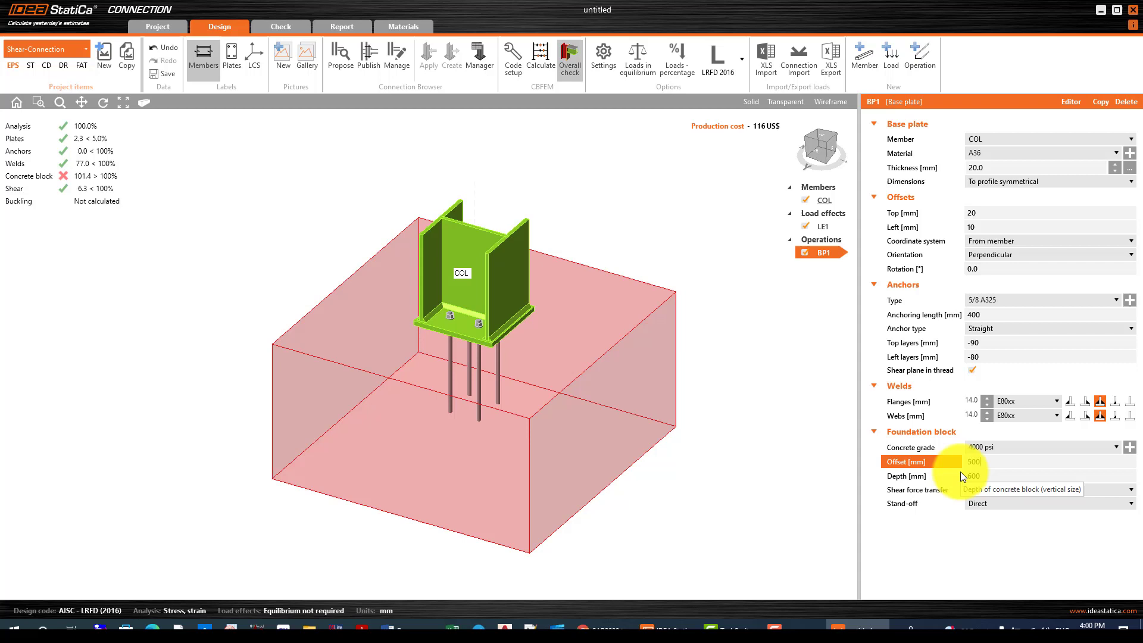
{"action": "left_click", "coordinate": [569, 422]}
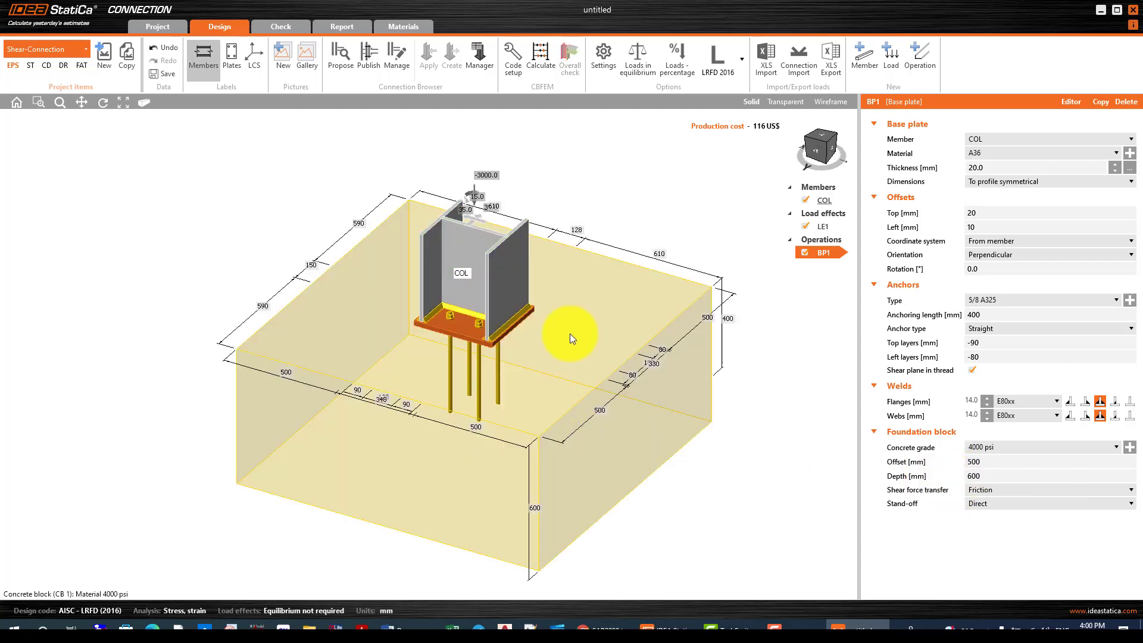
{"action": "left_click", "coordinate": [527, 57]}
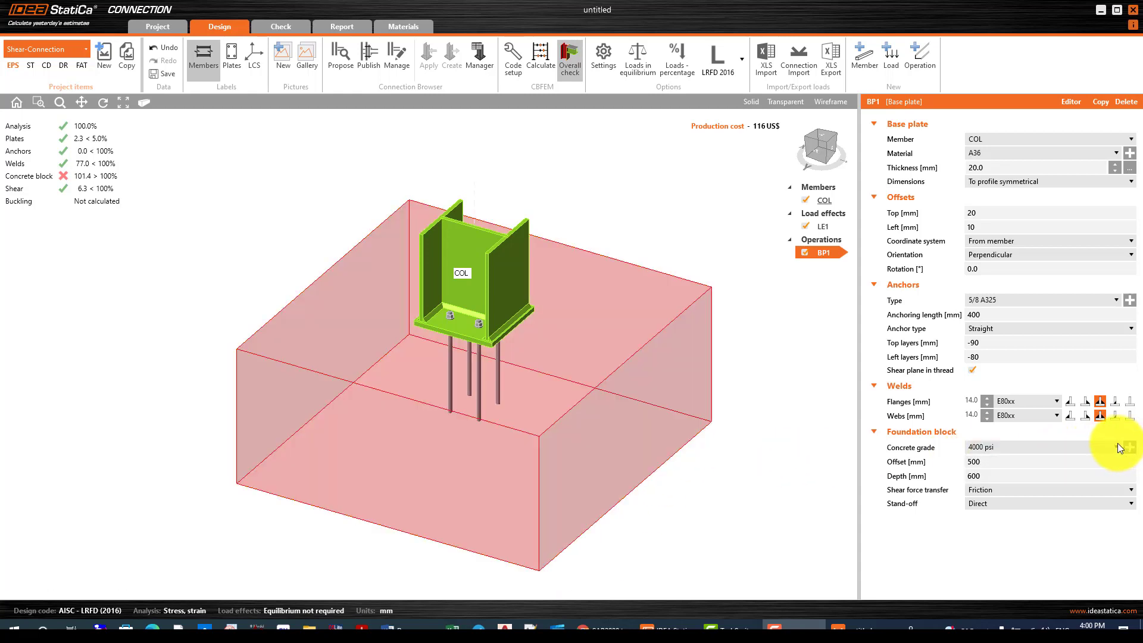
{"action": "left_click", "coordinate": [1129, 447]}
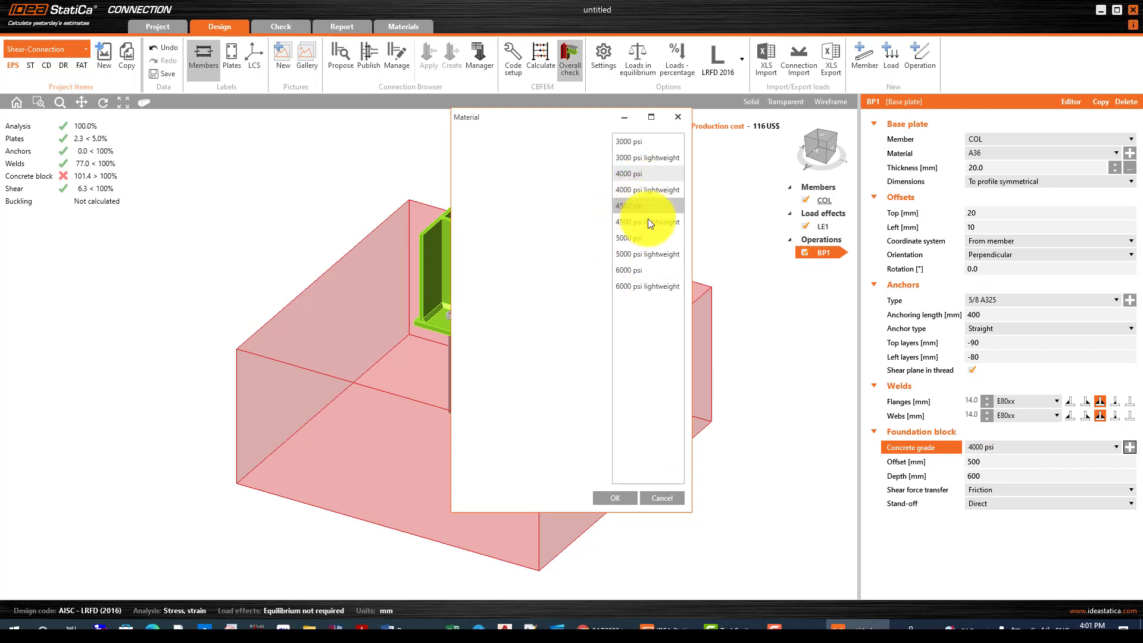
Step: Switch the concrete grade to 5000 psi and recalculate, bringing the concrete block to 81.4%
{"action": "left_click", "coordinate": [644, 238]}
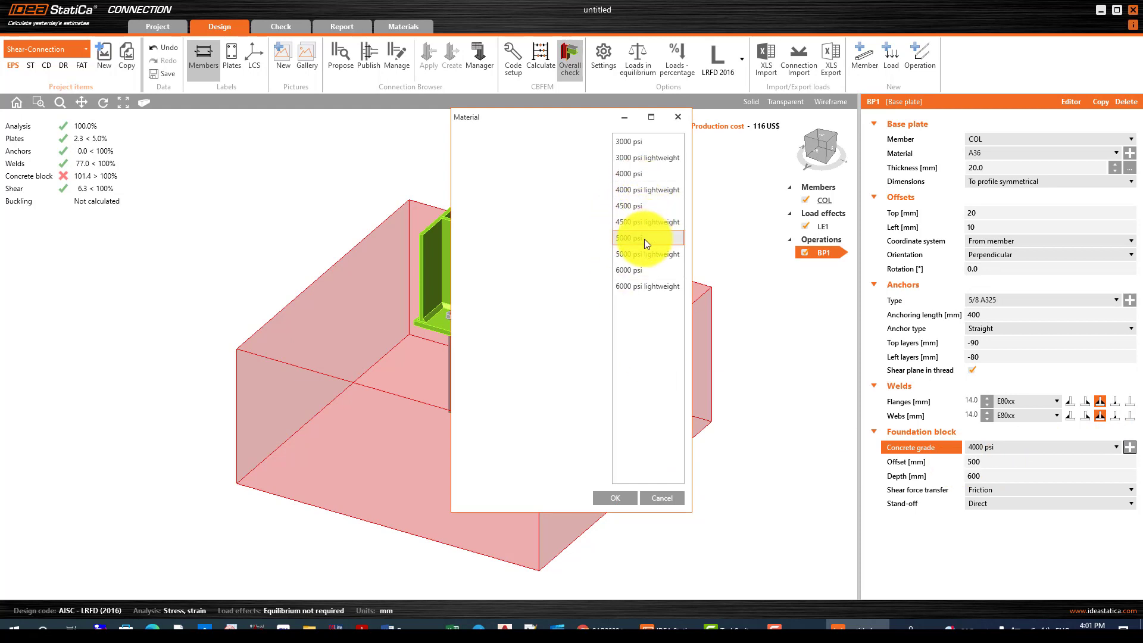
{"action": "left_click", "coordinate": [615, 497]}
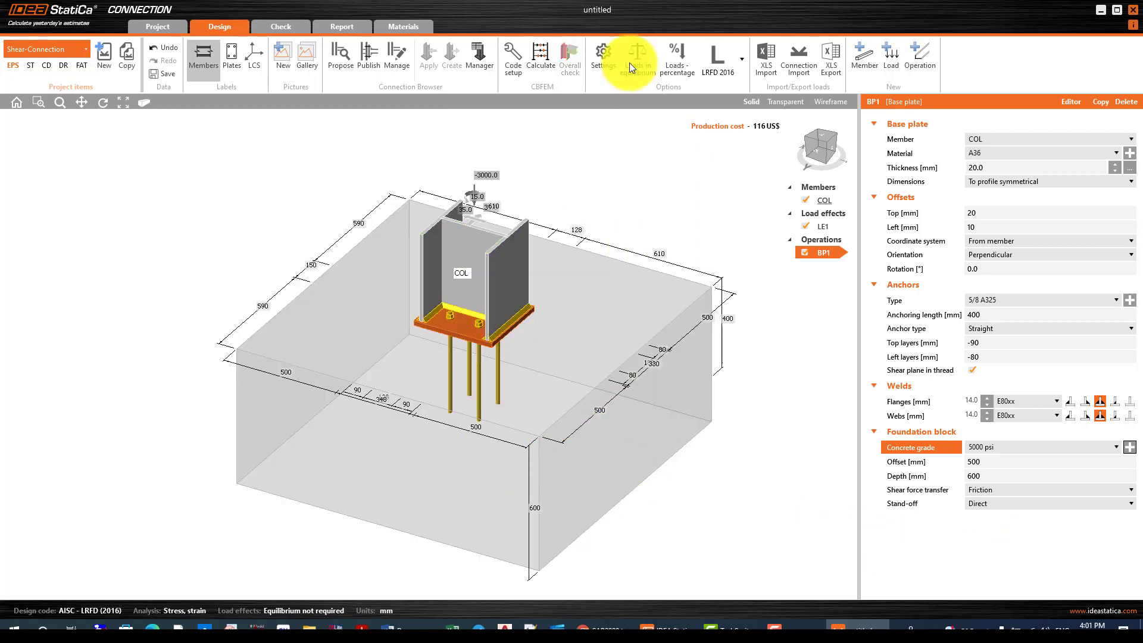
{"action": "left_click", "coordinate": [537, 56]}
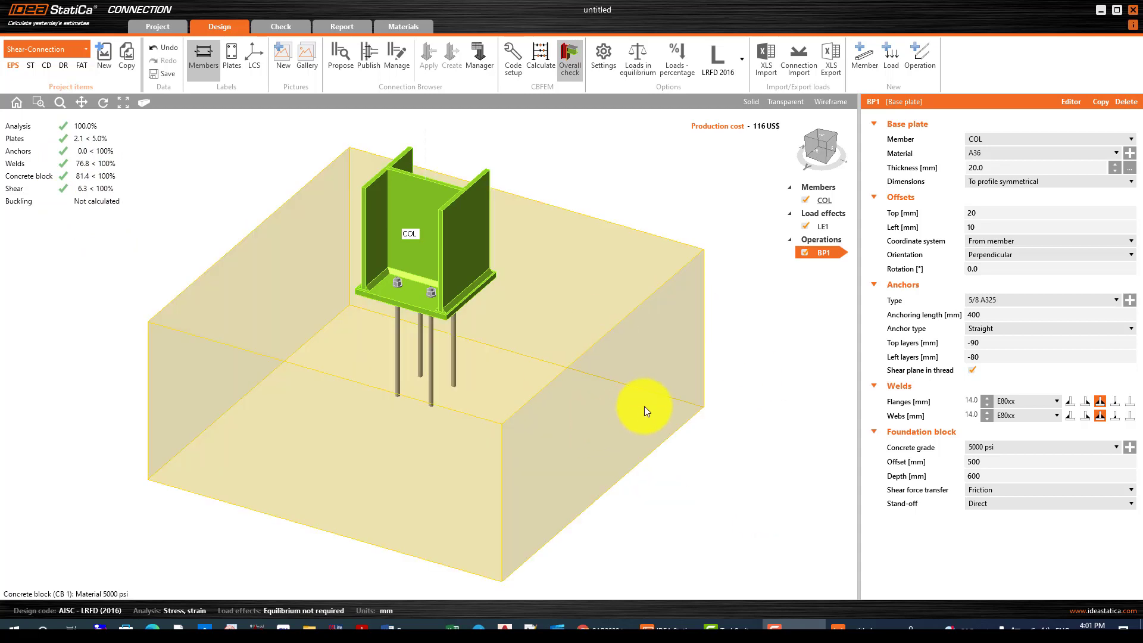
{"action": "scroll", "coordinate": [645, 410], "scroll_direction": "down", "scroll_amount": 2}
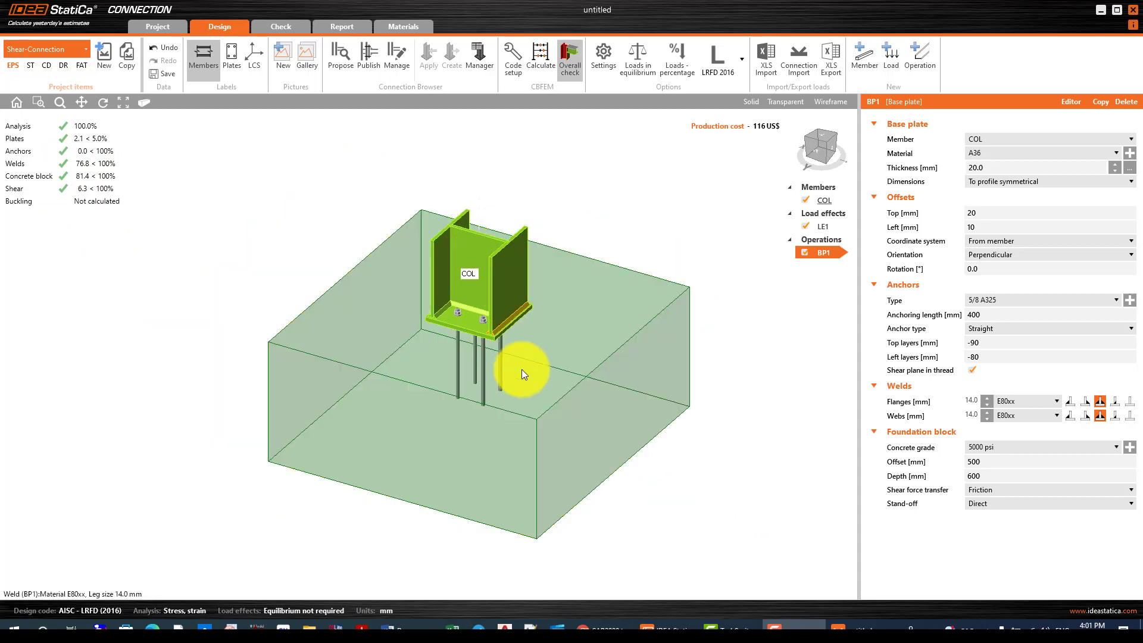
Step: Show load effect LE1's values: N −3000 kN, Vy and Vz 35 kN, Mx 15 kNm
{"action": "scroll", "coordinate": [642, 424], "scroll_direction": "up", "scroll_amount": 2}
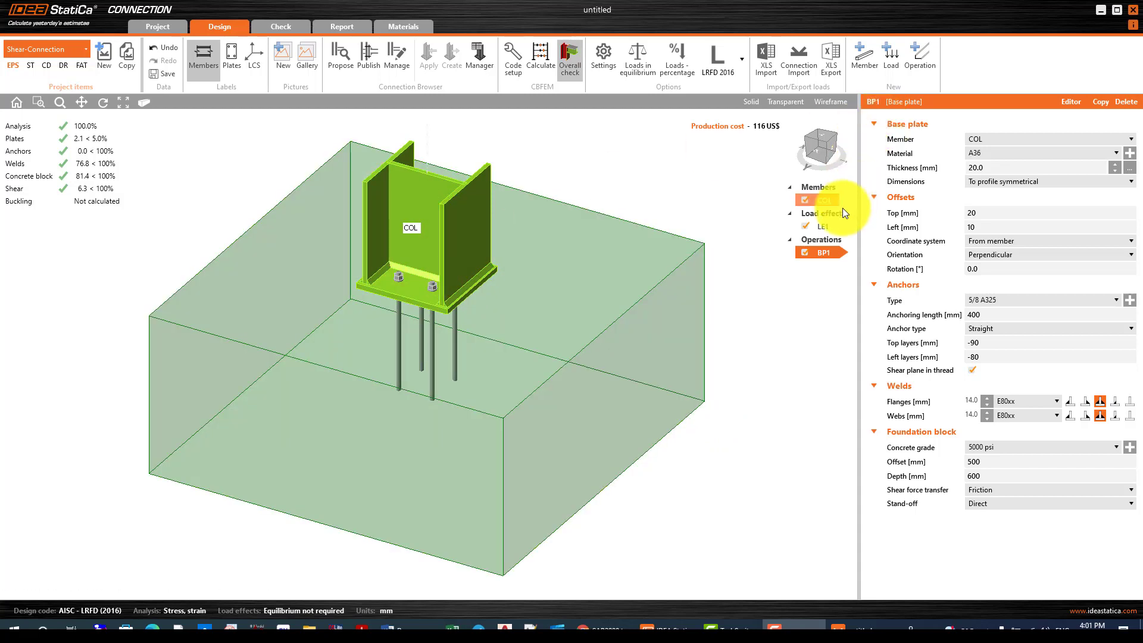
{"action": "left_click", "coordinate": [827, 228]}
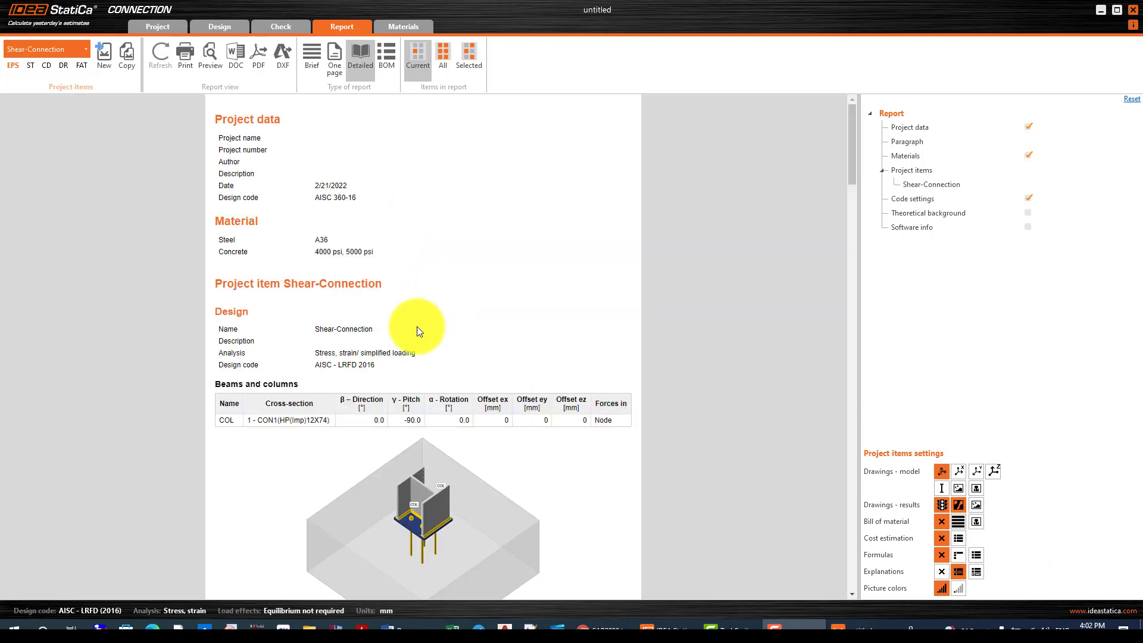
Step: Scroll through the detailed report's plate data, anchor checks, code settings and strain check figures
{"action": "scroll", "coordinate": [390, 339], "scroll_direction": "down", "scroll_amount": 3}
{"action": "scroll", "coordinate": [404, 405], "scroll_direction": "up", "scroll_amount": 3}
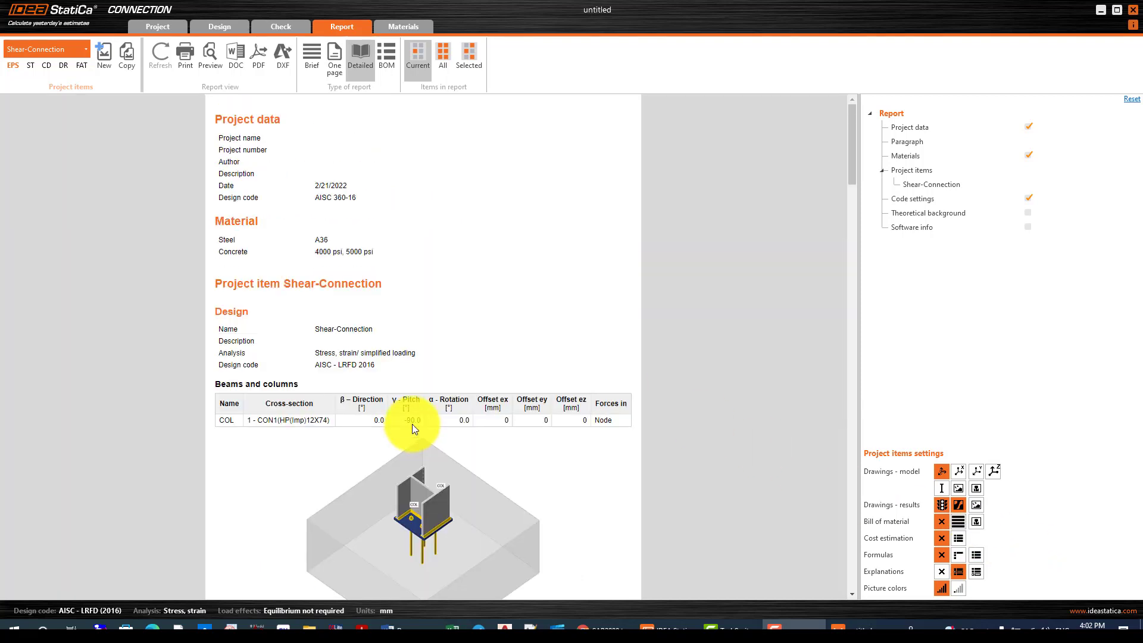
{"action": "scroll", "coordinate": [418, 412], "scroll_direction": "down", "scroll_amount": 15}
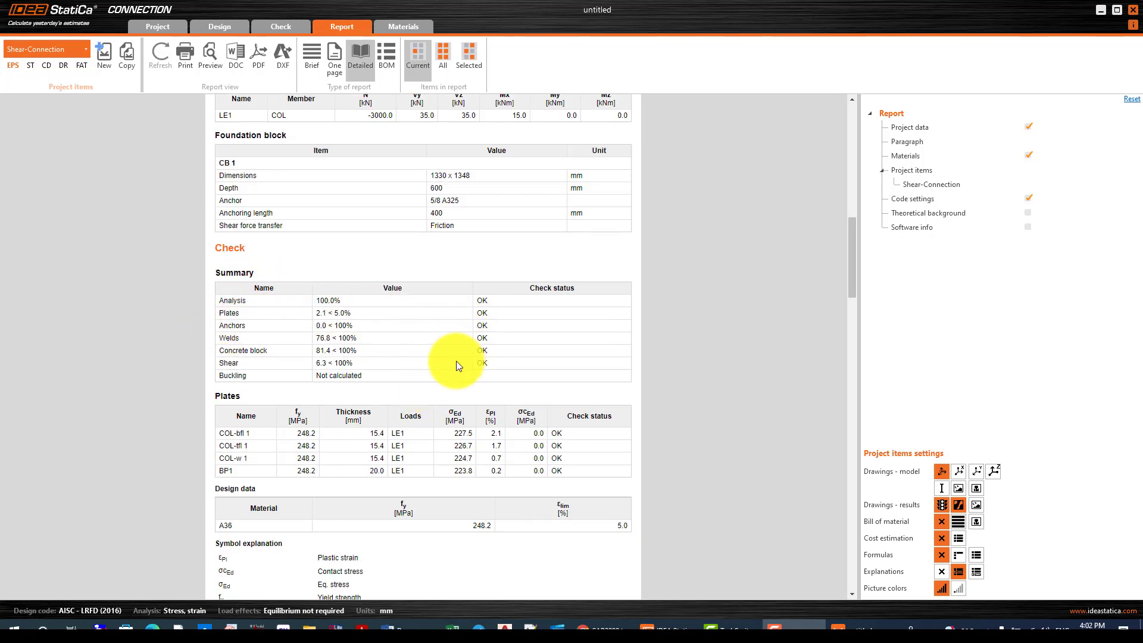
{"action": "scroll", "coordinate": [456, 361], "scroll_direction": "up", "scroll_amount": 5}
{"action": "scroll", "coordinate": [370, 327], "scroll_direction": "down", "scroll_amount": 9}
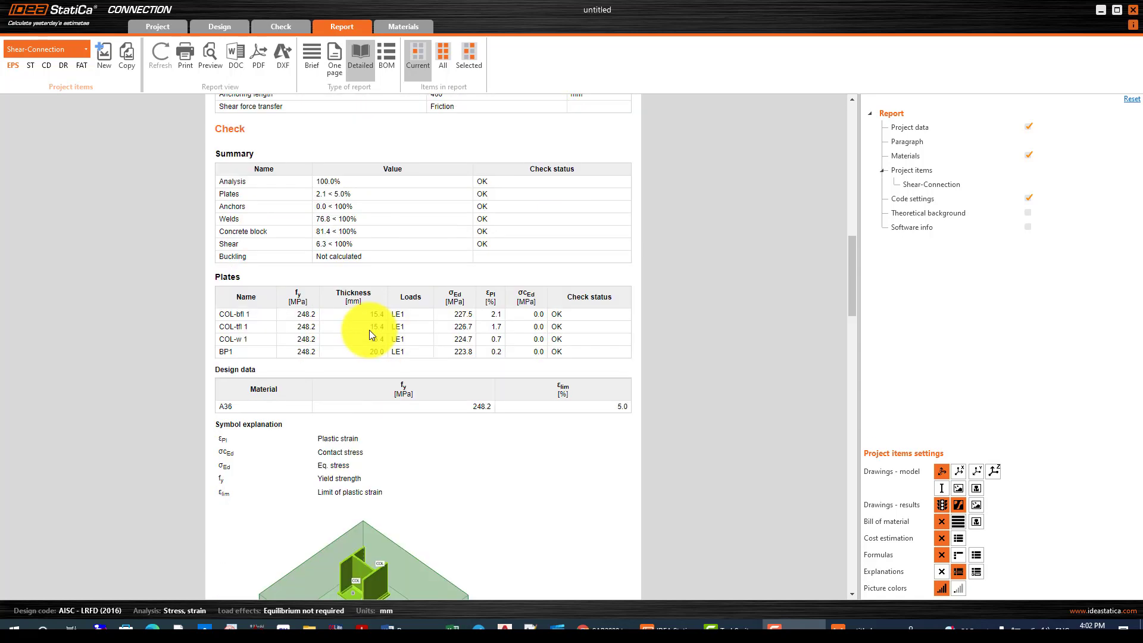
{"action": "scroll", "coordinate": [368, 348], "scroll_direction": "down", "scroll_amount": 3}
{"action": "scroll", "coordinate": [375, 370], "scroll_direction": "down", "scroll_amount": 6}
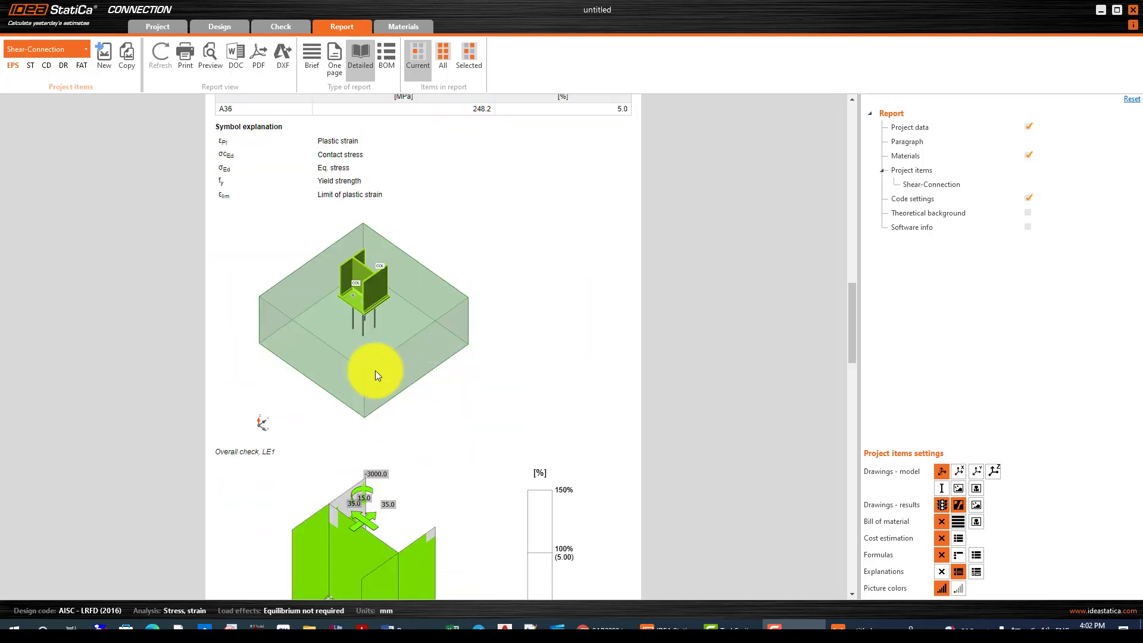
{"action": "scroll", "coordinate": [375, 370], "scroll_direction": "down", "scroll_amount": 10}
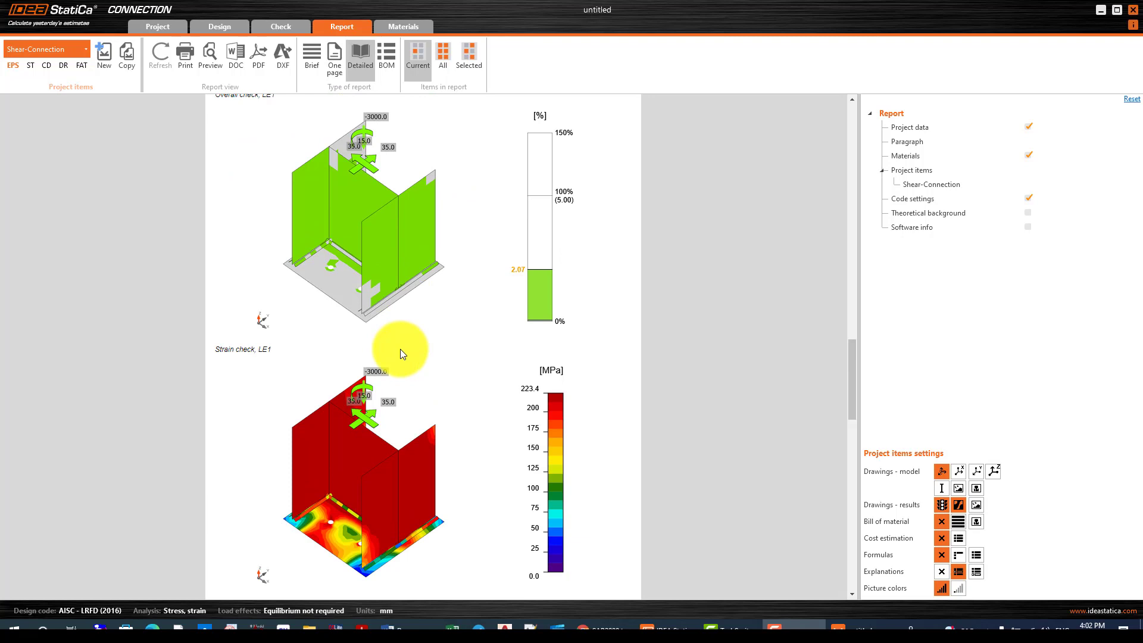
{"action": "scroll", "coordinate": [400, 354], "scroll_direction": "down", "scroll_amount": 5}
{"action": "scroll", "coordinate": [366, 332], "scroll_direction": "down", "scroll_amount": 7}
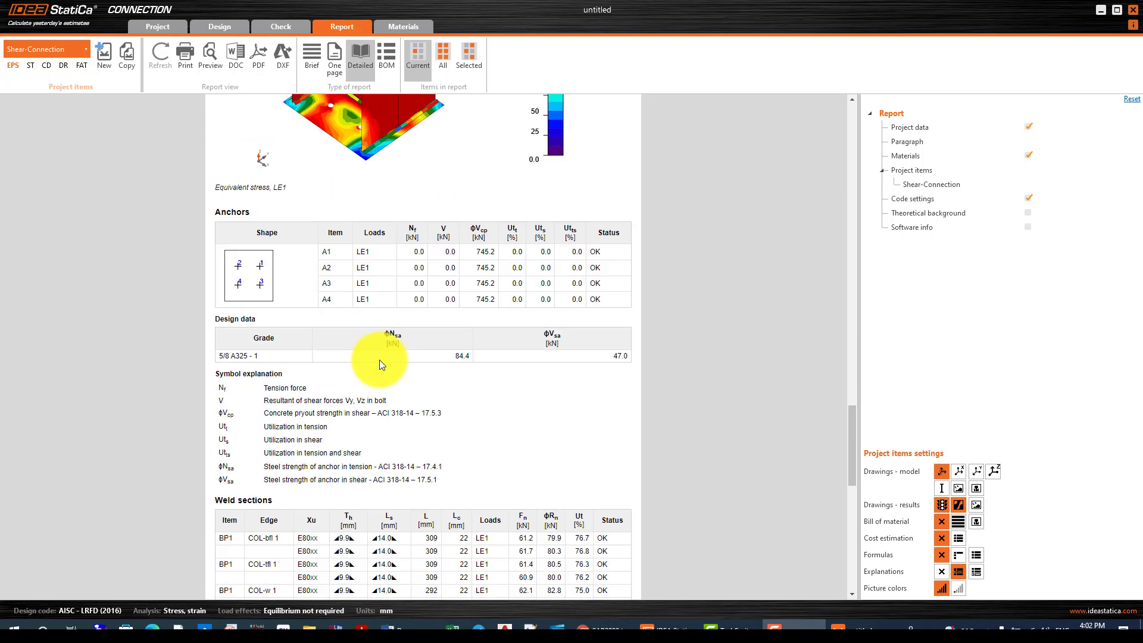
{"action": "scroll", "coordinate": [386, 365], "scroll_direction": "down", "scroll_amount": 10}
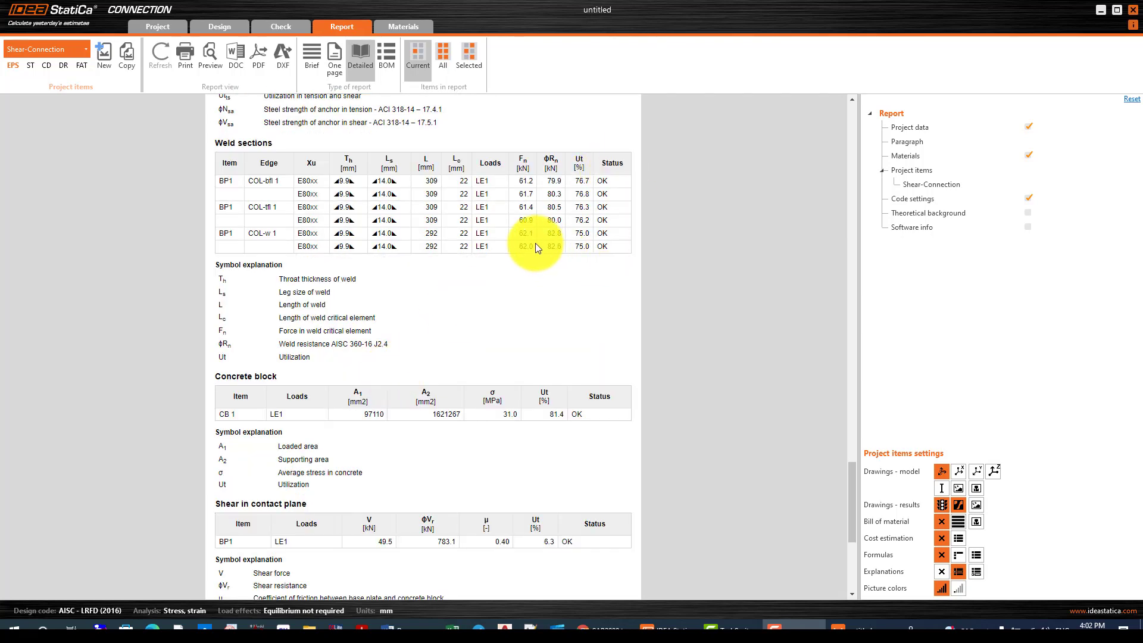
{"action": "scroll", "coordinate": [517, 323], "scroll_direction": "down", "scroll_amount": 8}
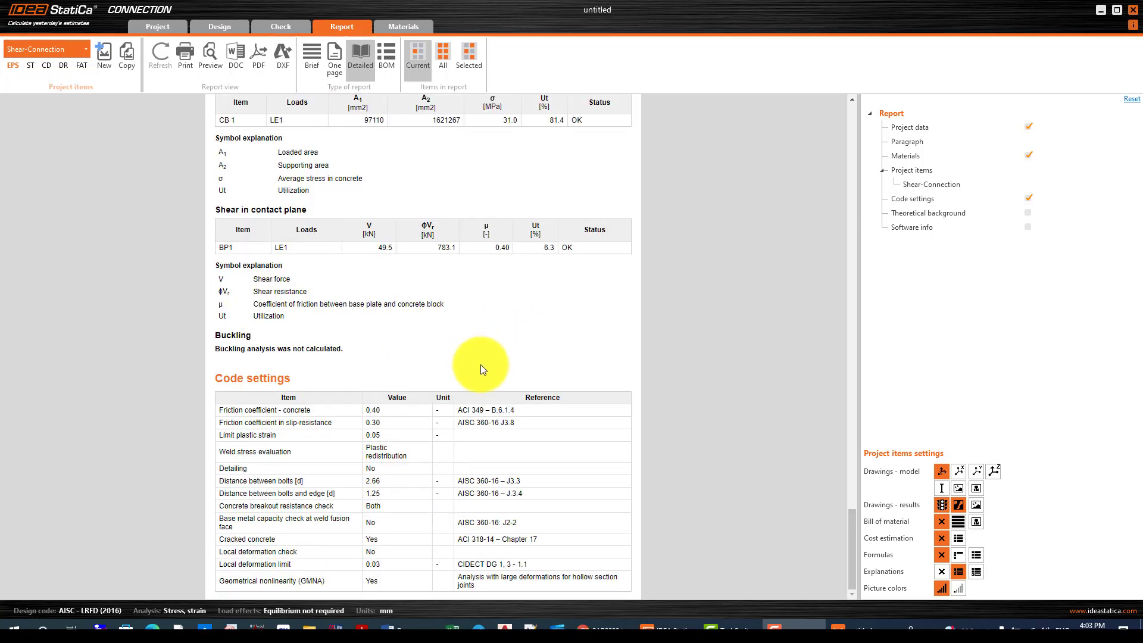
{"action": "scroll", "coordinate": [475, 366], "scroll_direction": "up", "scroll_amount": 20}
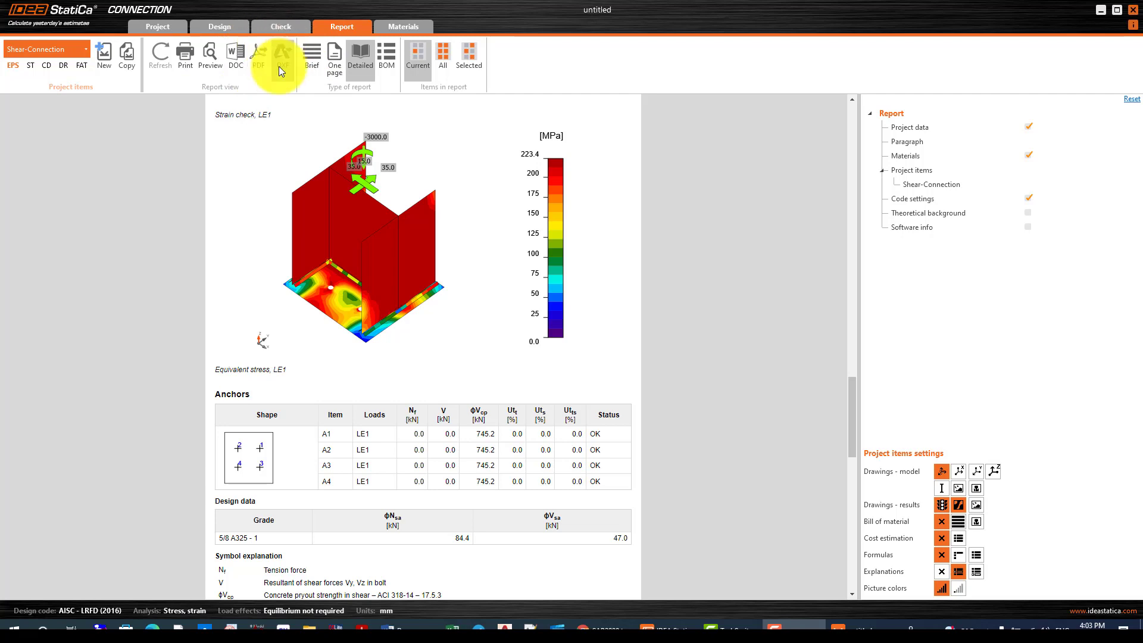
{"action": "scroll", "coordinate": [369, 273], "scroll_direction": "up", "scroll_amount": 10}
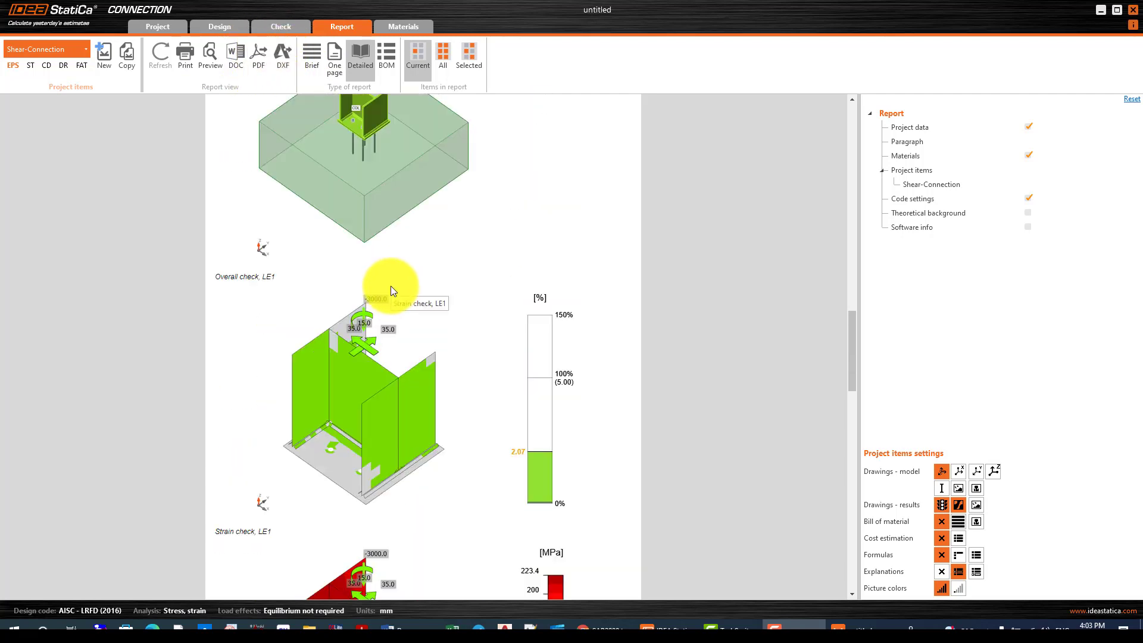
{"action": "scroll", "coordinate": [391, 286], "scroll_direction": "up", "scroll_amount": 5}
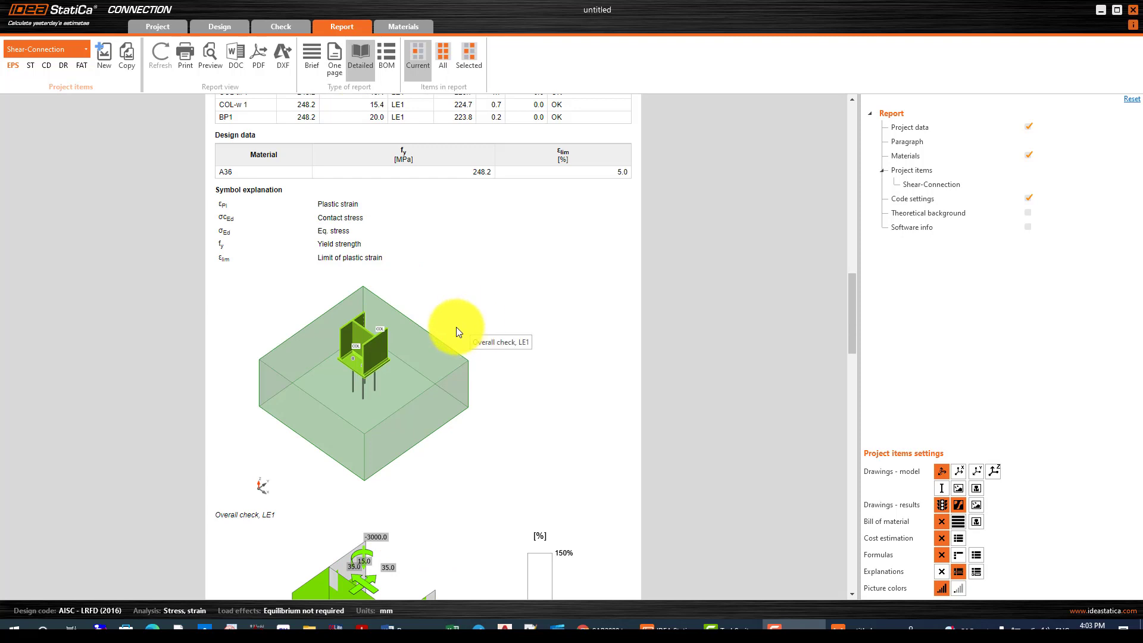